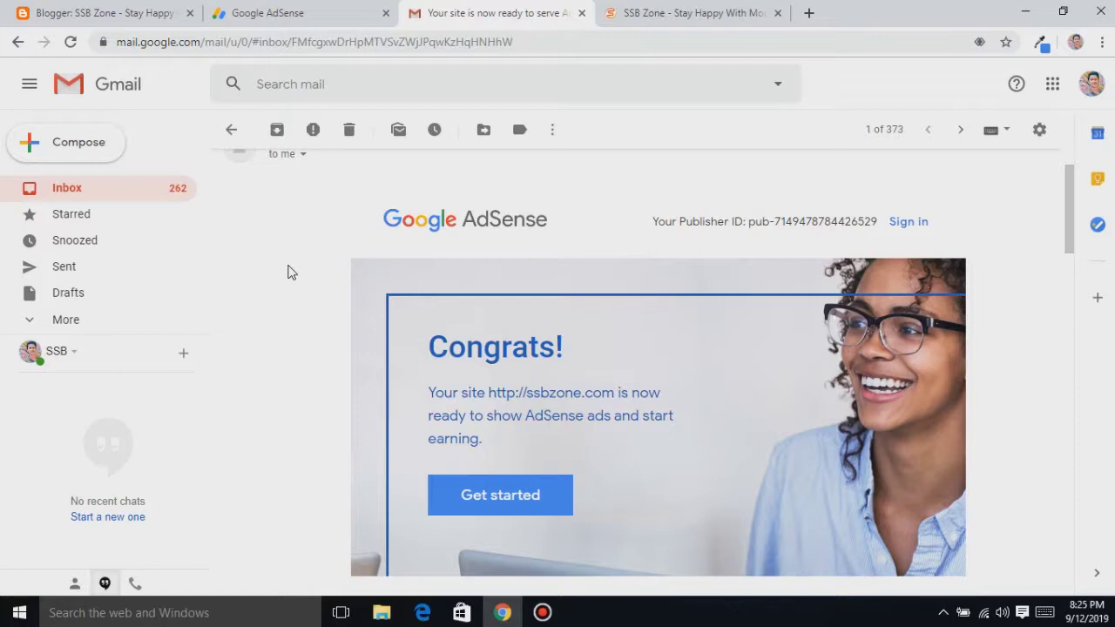
Step: Look through the SSB Zone blog's homepage from the header down to the footer and back
{"action": "left_click", "coordinate": [701, 12]}
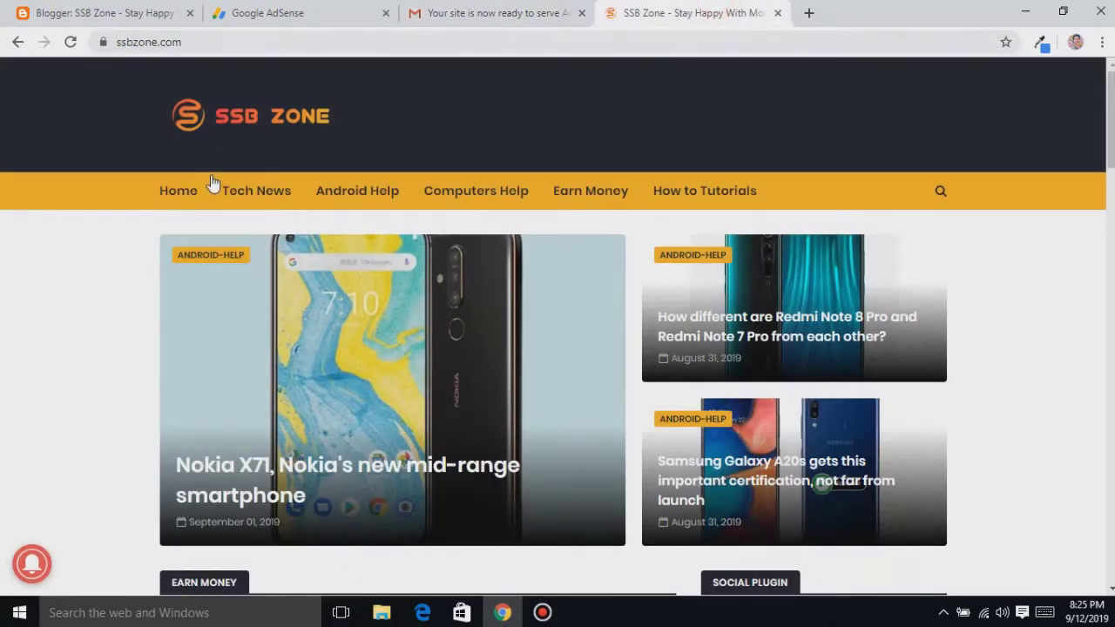
{"action": "scroll", "coordinate": [212, 184], "scroll_direction": "down", "scroll_amount": 2}
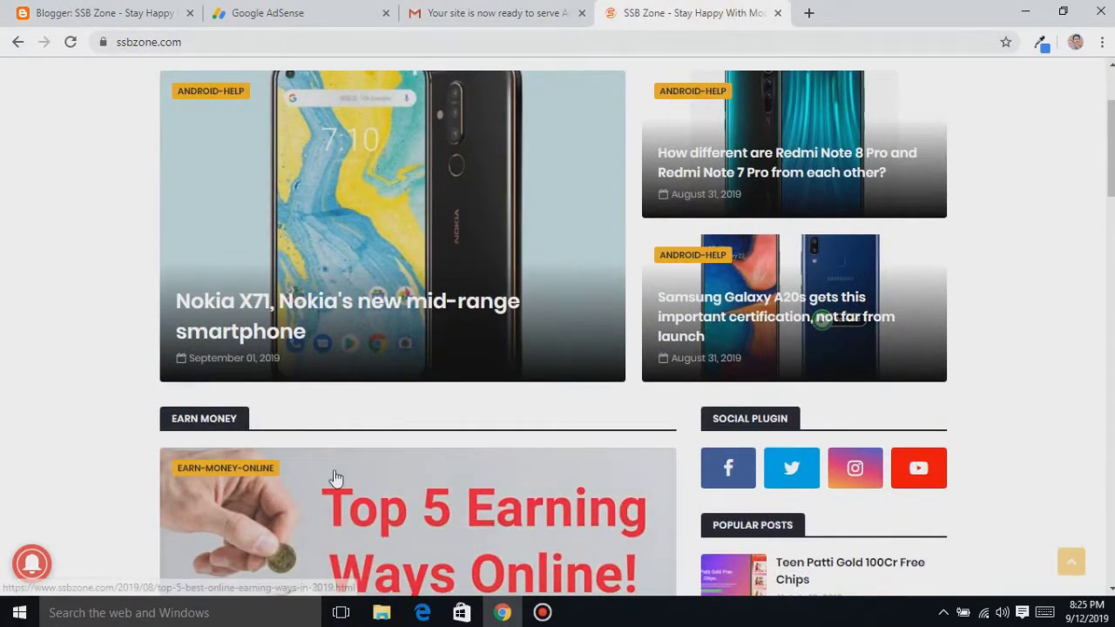
{"action": "scroll", "coordinate": [335, 477], "scroll_direction": "down", "scroll_amount": 10}
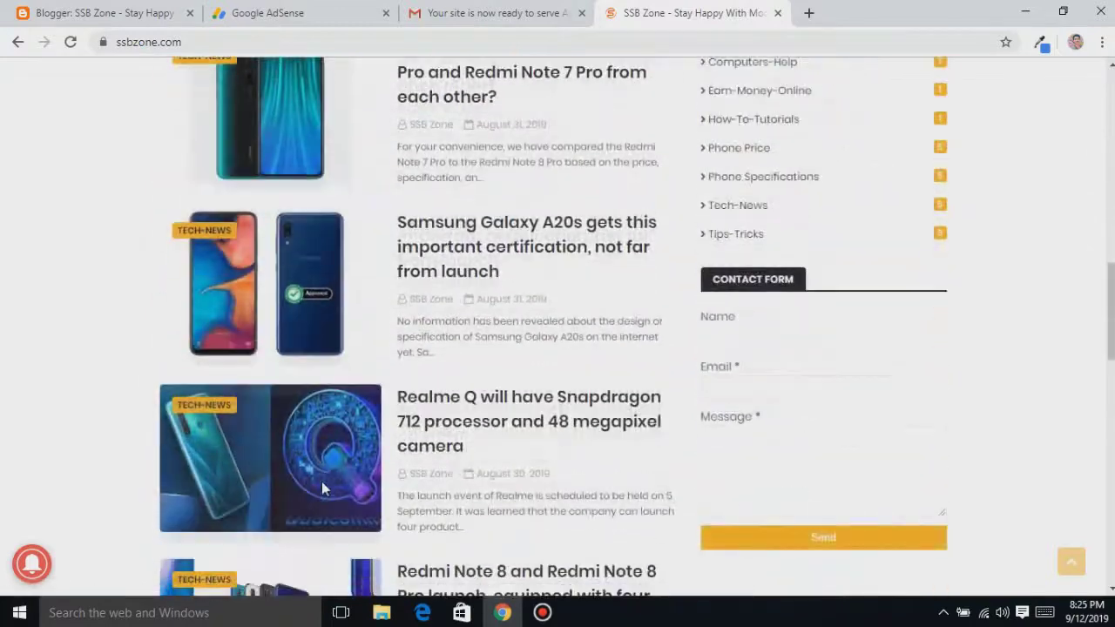
{"action": "scroll", "coordinate": [321, 482], "scroll_direction": "down", "scroll_amount": 10}
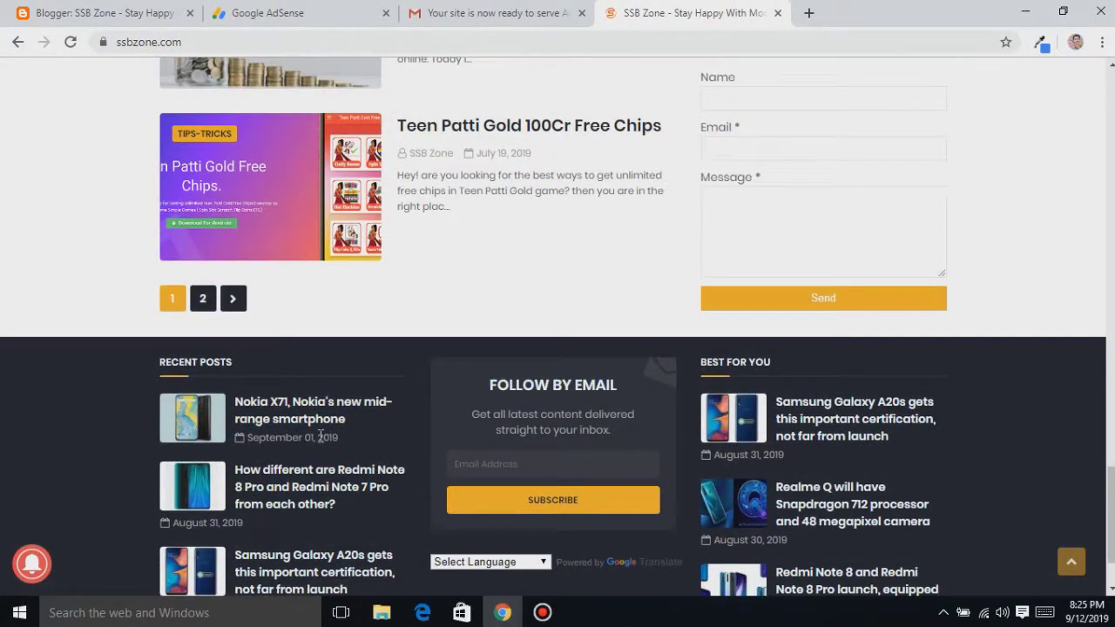
{"action": "scroll", "coordinate": [321, 436], "scroll_direction": "up", "scroll_amount": 10}
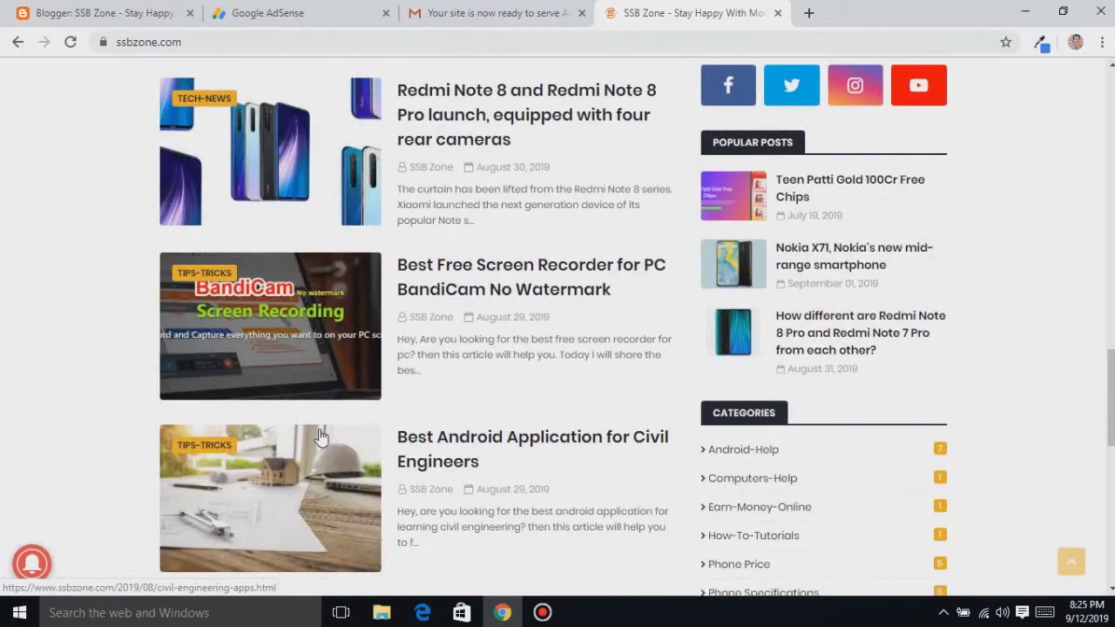
{"action": "scroll", "coordinate": [321, 435], "scroll_direction": "up", "scroll_amount": 6}
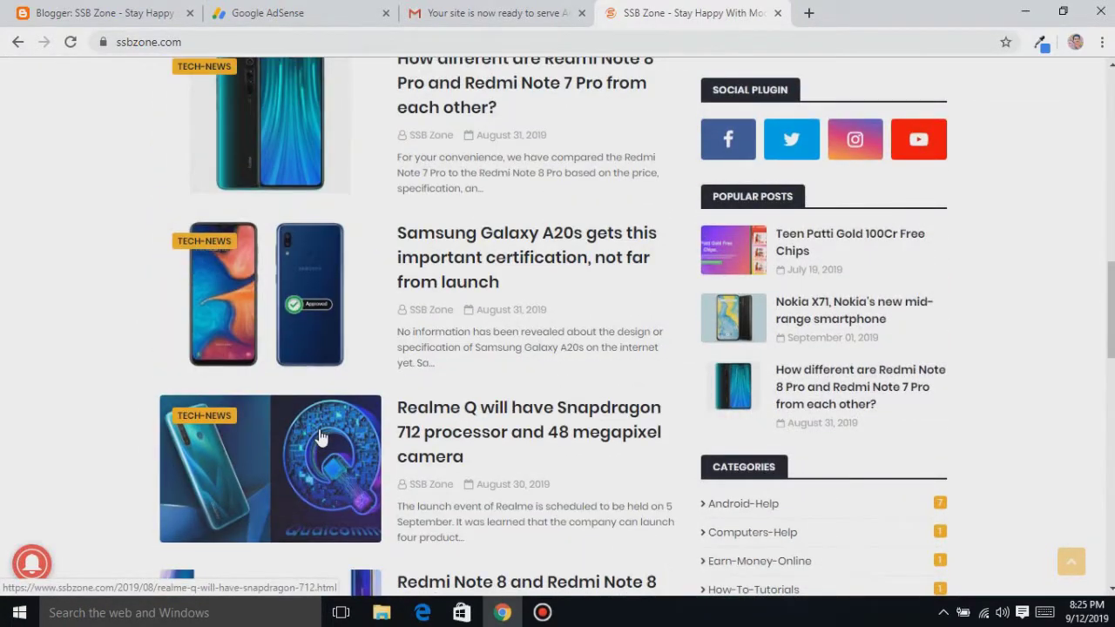
{"action": "scroll", "coordinate": [320, 436], "scroll_direction": "up", "scroll_amount": 4}
{"action": "scroll", "coordinate": [321, 436], "scroll_direction": "up", "scroll_amount": 2}
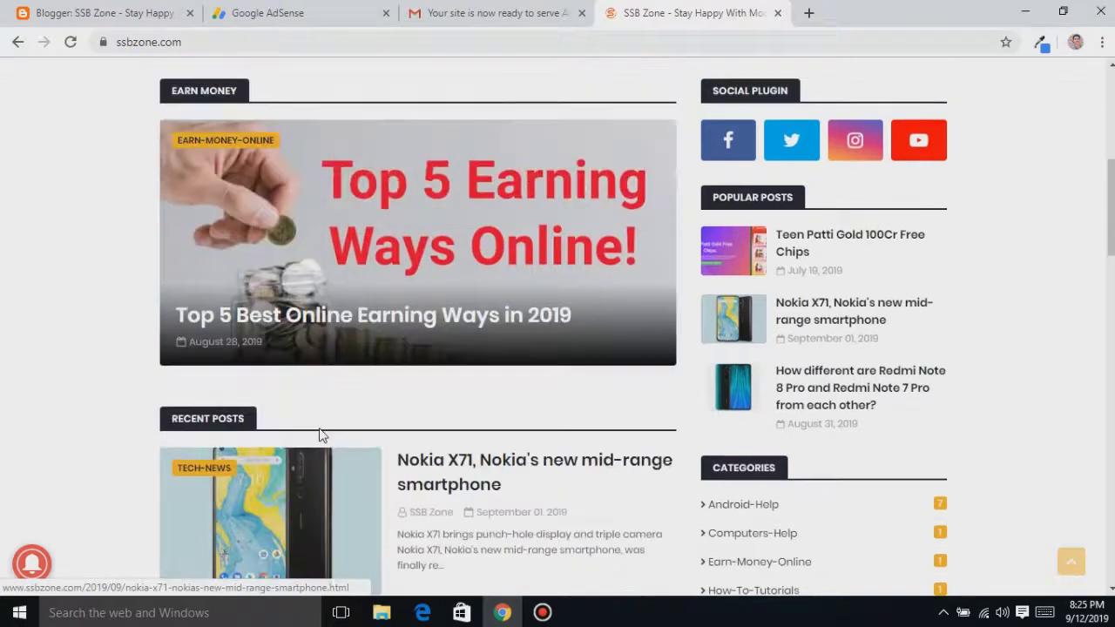
{"action": "scroll", "coordinate": [320, 436], "scroll_direction": "up", "scroll_amount": 3}
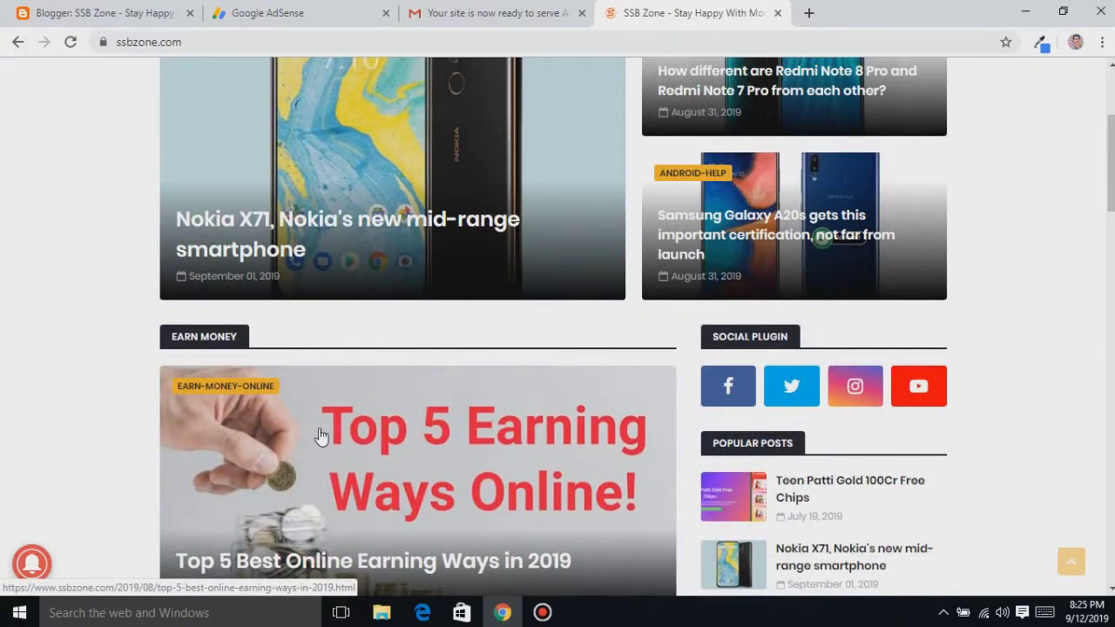
{"action": "scroll", "coordinate": [320, 436], "scroll_direction": "up", "scroll_amount": 3}
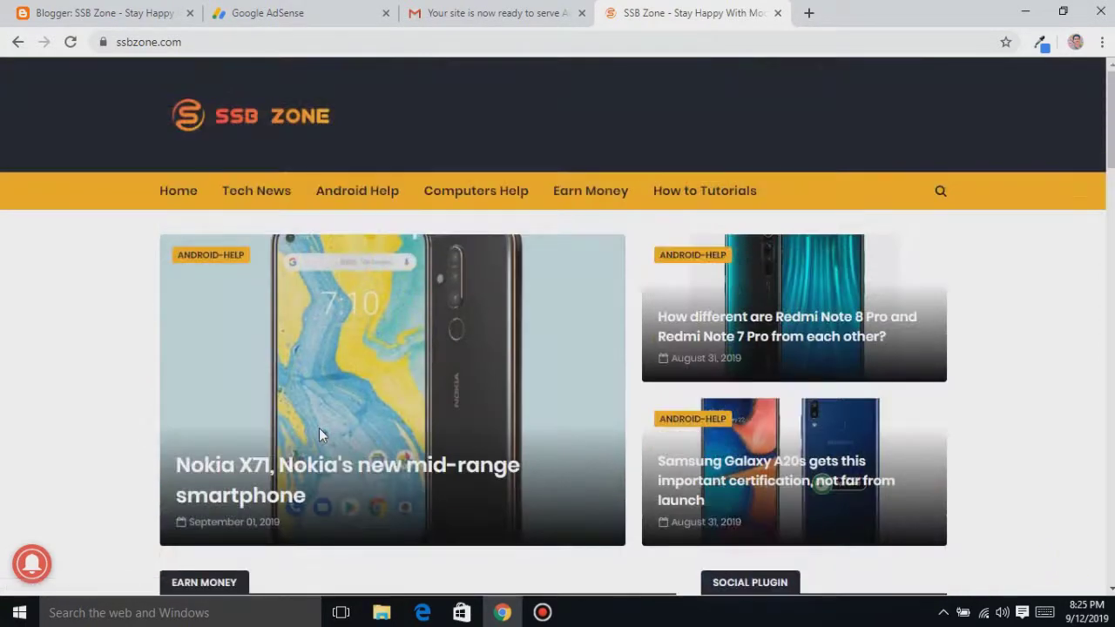
Step: Switch to Google AdSense and start a new display ad unit from the Ad units page
{"action": "left_click", "coordinate": [139, 14]}
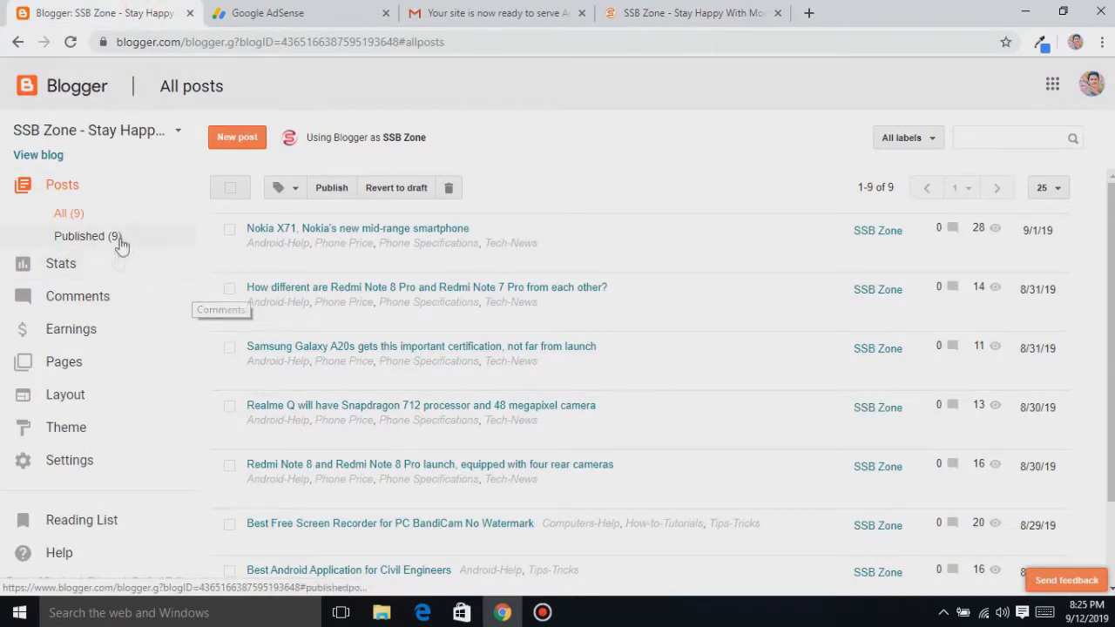
{"action": "left_click", "coordinate": [523, 12]}
{"action": "left_click", "coordinate": [269, 12]}
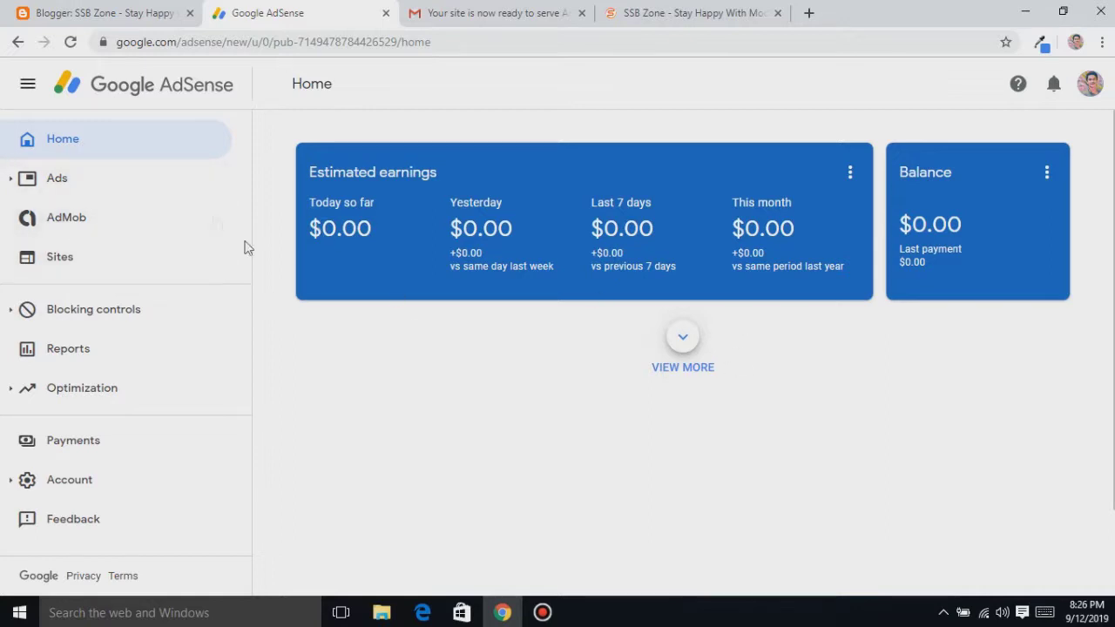
{"action": "left_click", "coordinate": [73, 179]}
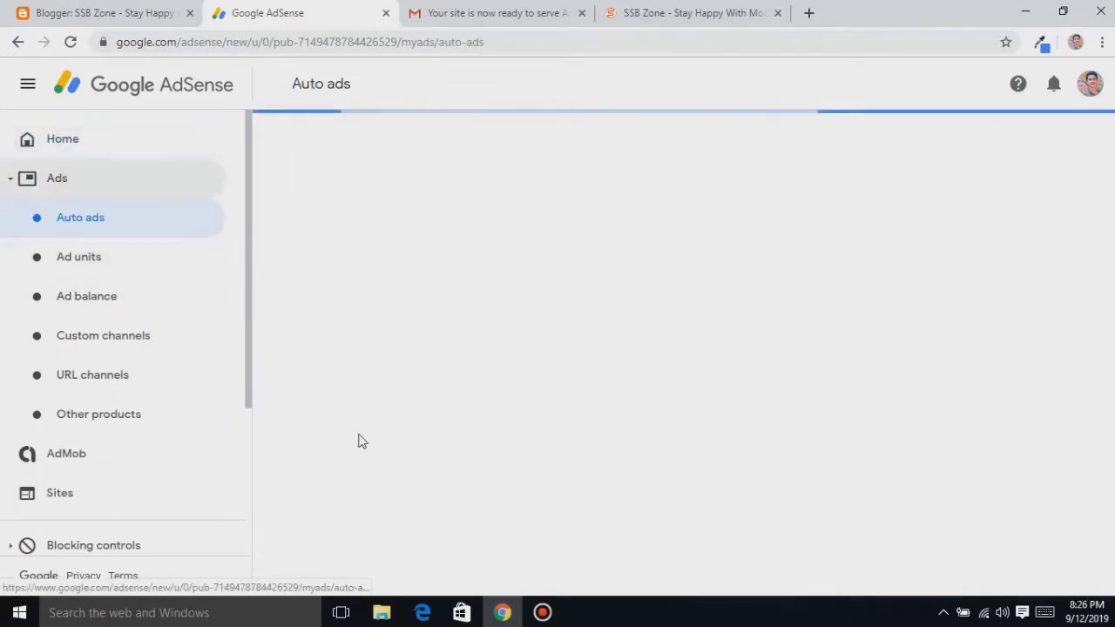
{"action": "left_click", "coordinate": [90, 261]}
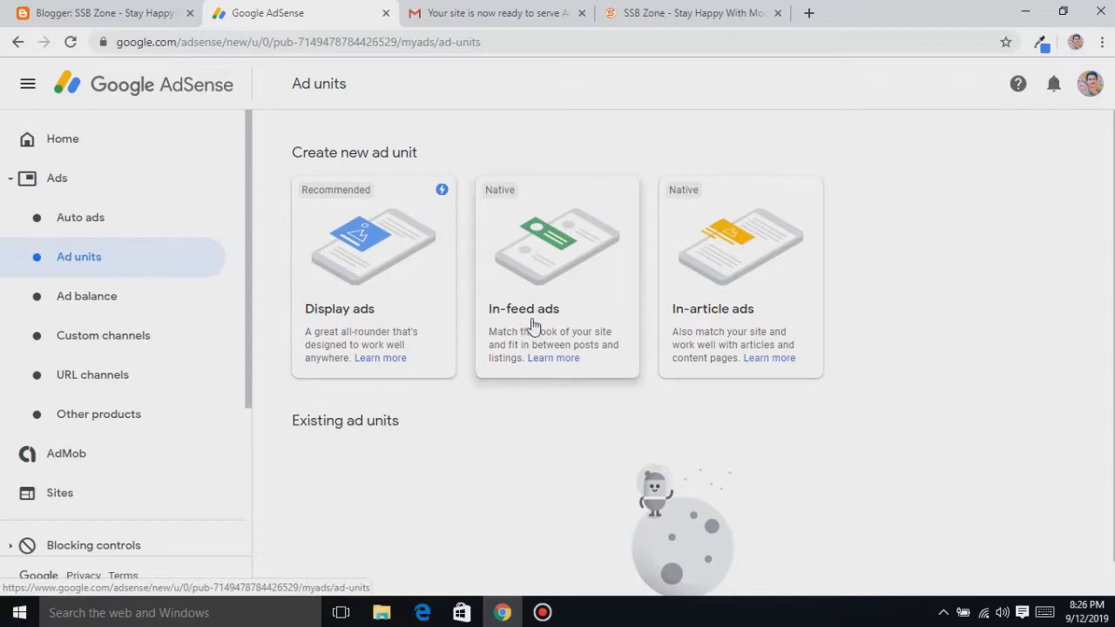
{"action": "left_click", "coordinate": [383, 316]}
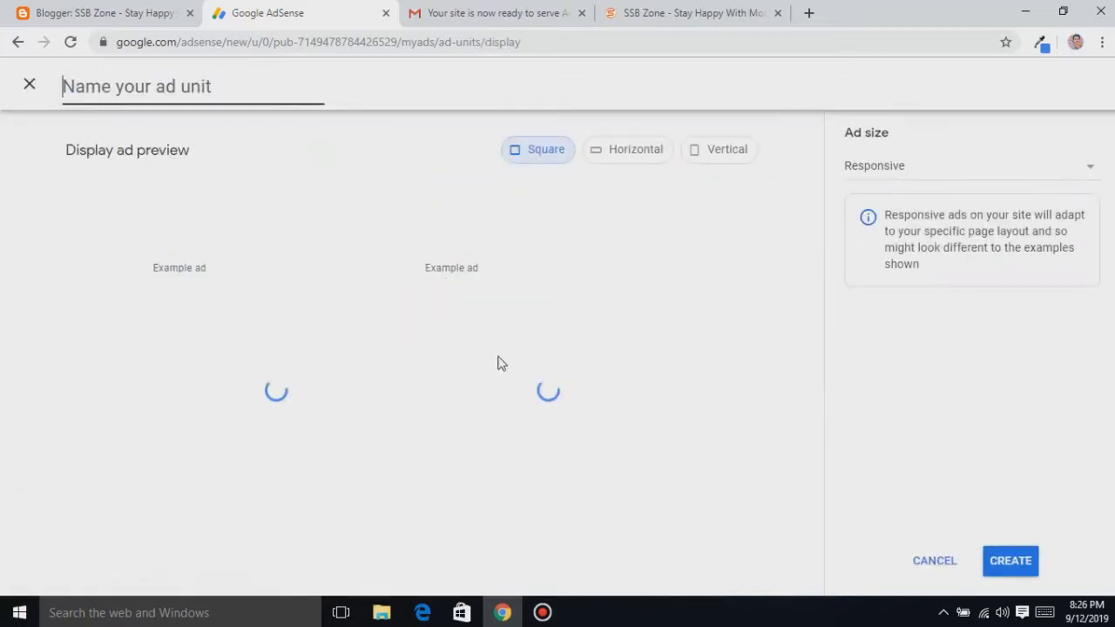
Step: Create the display ad unit as "Top Banner" with the horizontal preview and the Responsive ad size
{"action": "left_click", "coordinate": [640, 149]}
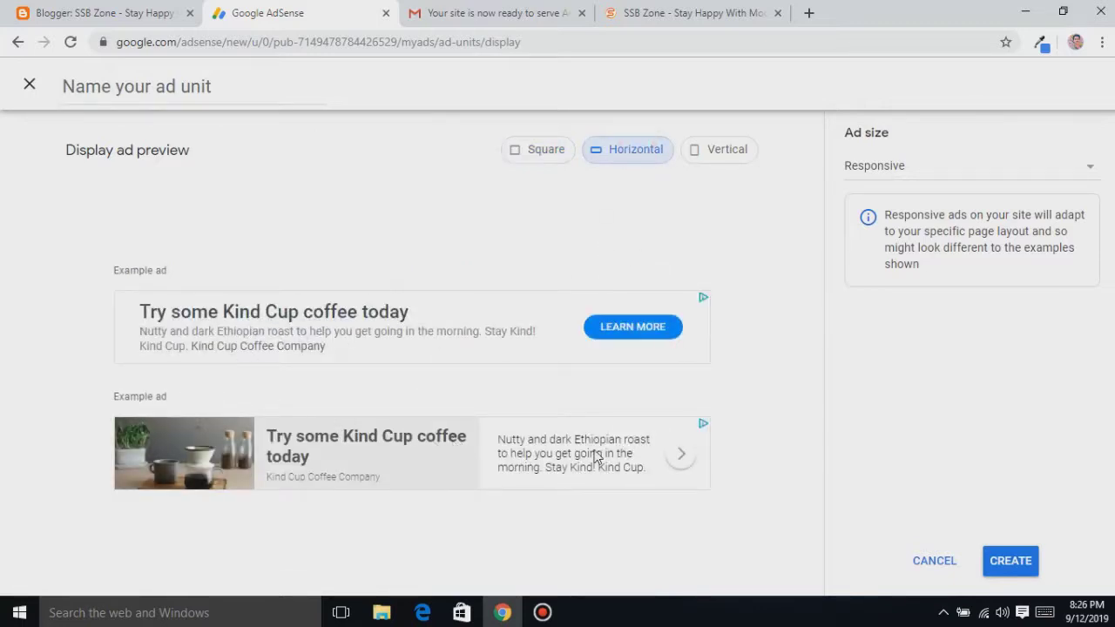
{"action": "left_click", "coordinate": [941, 179]}
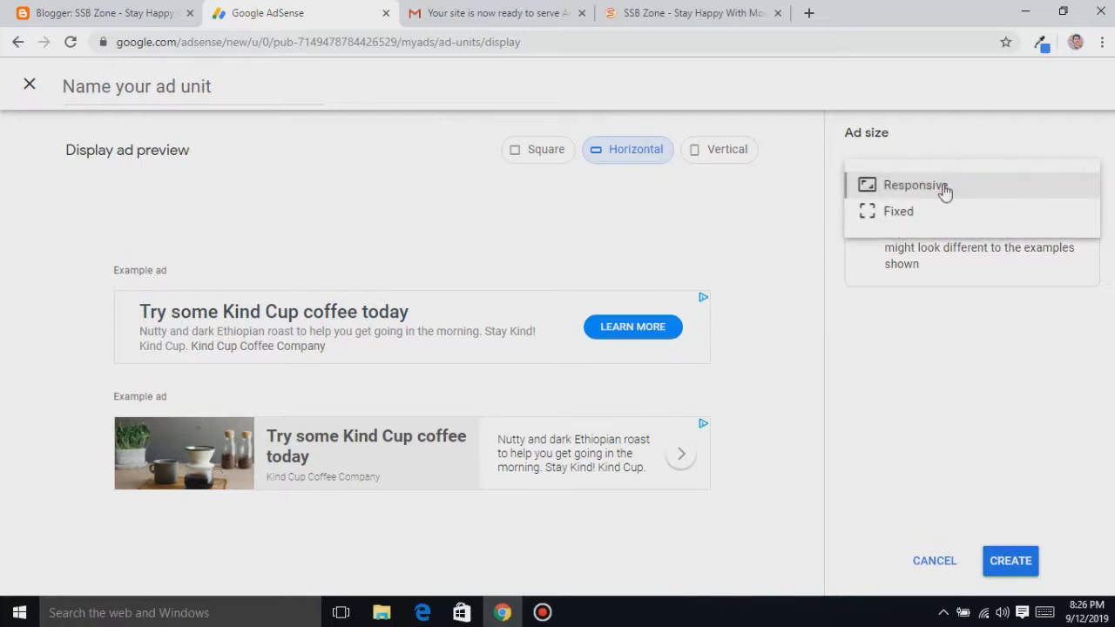
{"action": "left_click", "coordinate": [946, 187]}
{"action": "left_click", "coordinate": [1013, 561]}
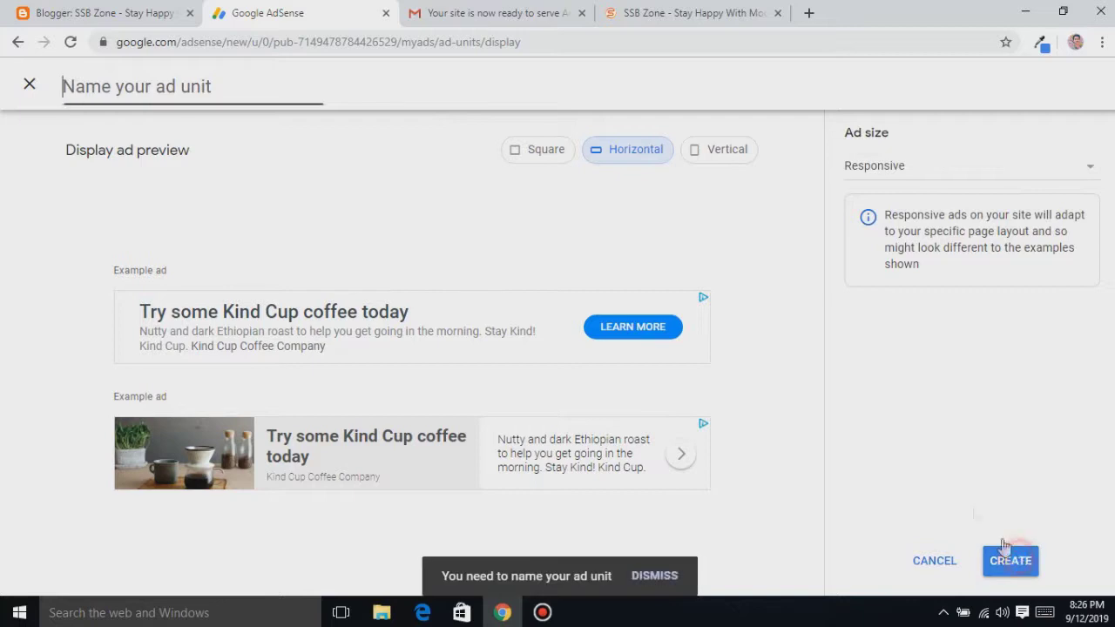
{"action": "left_click", "coordinate": [199, 88]}
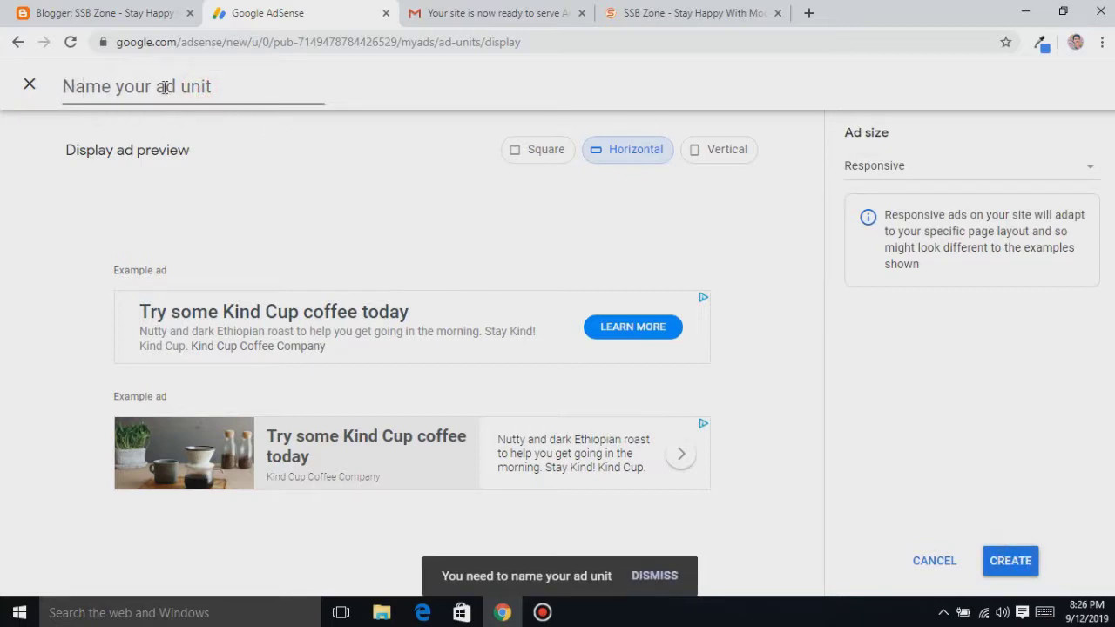
{"action": "type", "text": "Top Banner"}
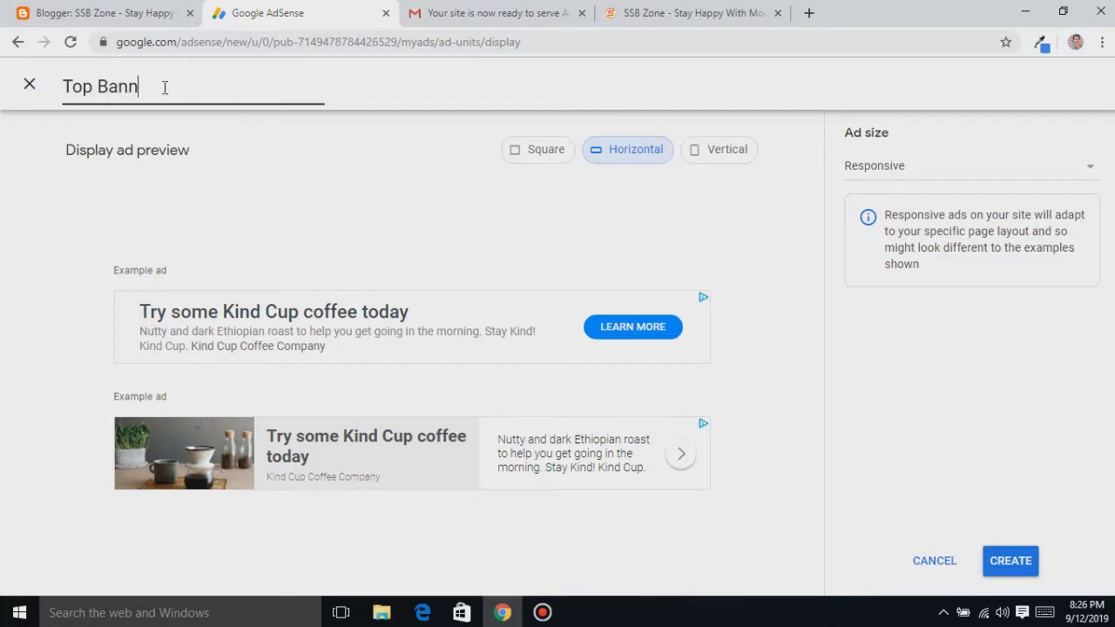
{"action": "left_click", "coordinate": [992, 566]}
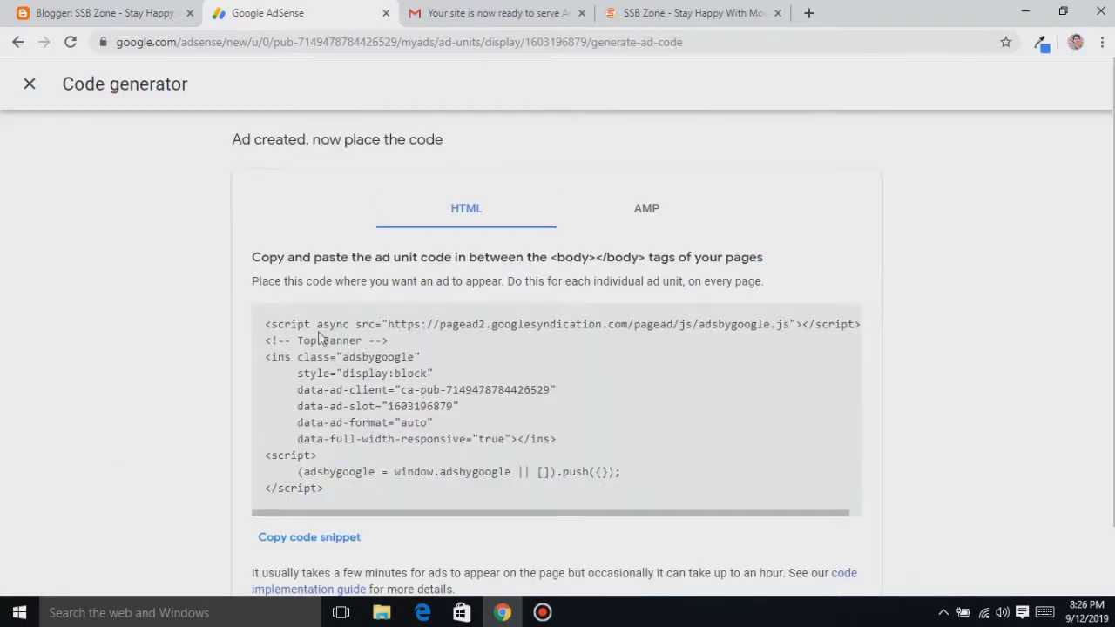
Step: Copy the Top Banner ad unit's HTML code snippet and finish the code generator
{"action": "scroll", "coordinate": [320, 339], "scroll_direction": "down", "scroll_amount": 1}
{"action": "left_click_drag", "start_coordinate": [271, 247], "coordinate": [291, 281]}
{"action": "left_click", "coordinate": [269, 247]}
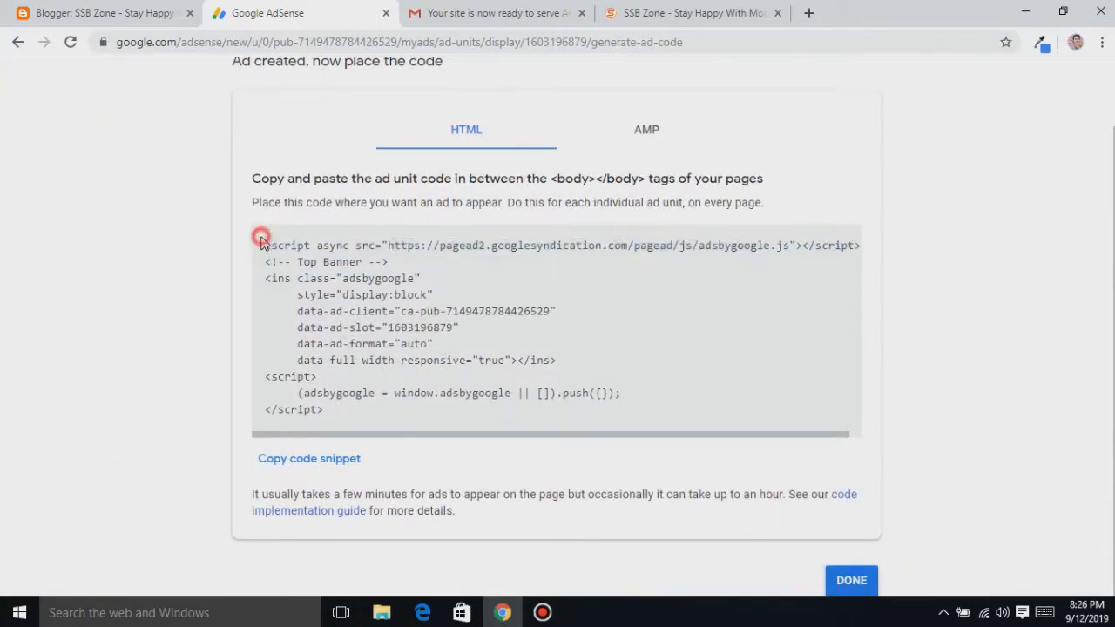
{"action": "left_click", "coordinate": [306, 462]}
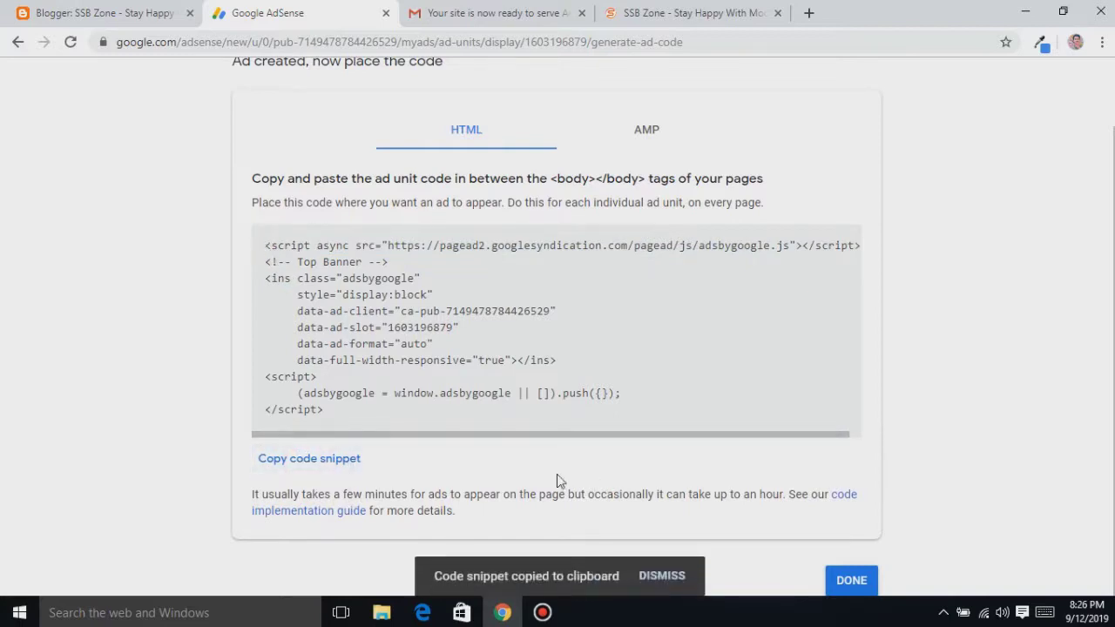
{"action": "left_click", "coordinate": [858, 582]}
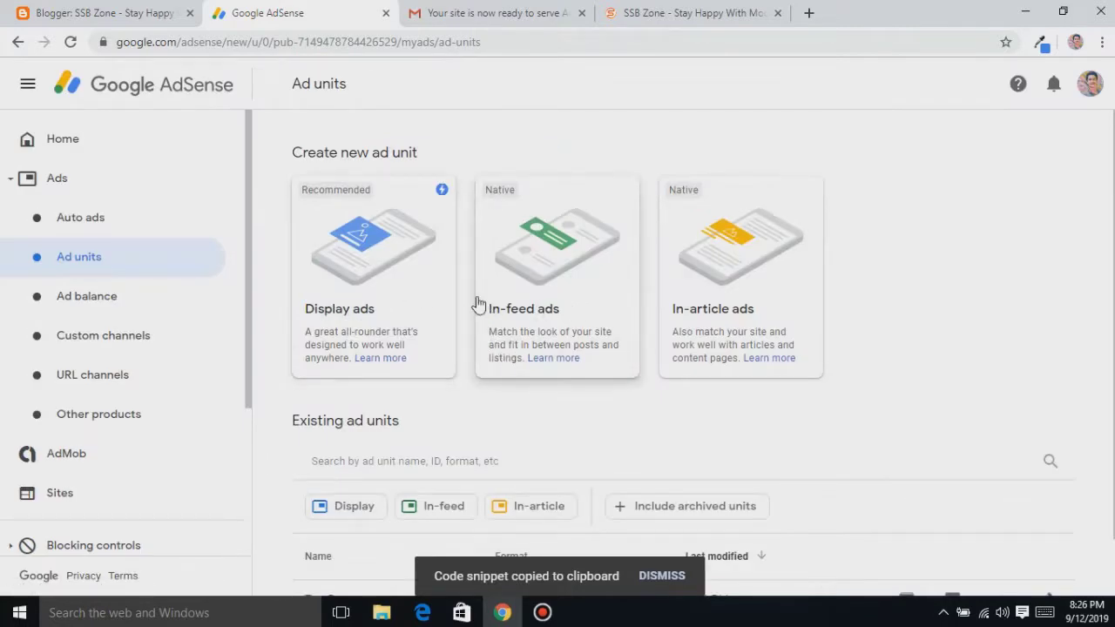
Step: Switch to Blogger and open the SSB Zone blog's layout at the header gadgets
{"action": "left_click", "coordinate": [126, 11]}
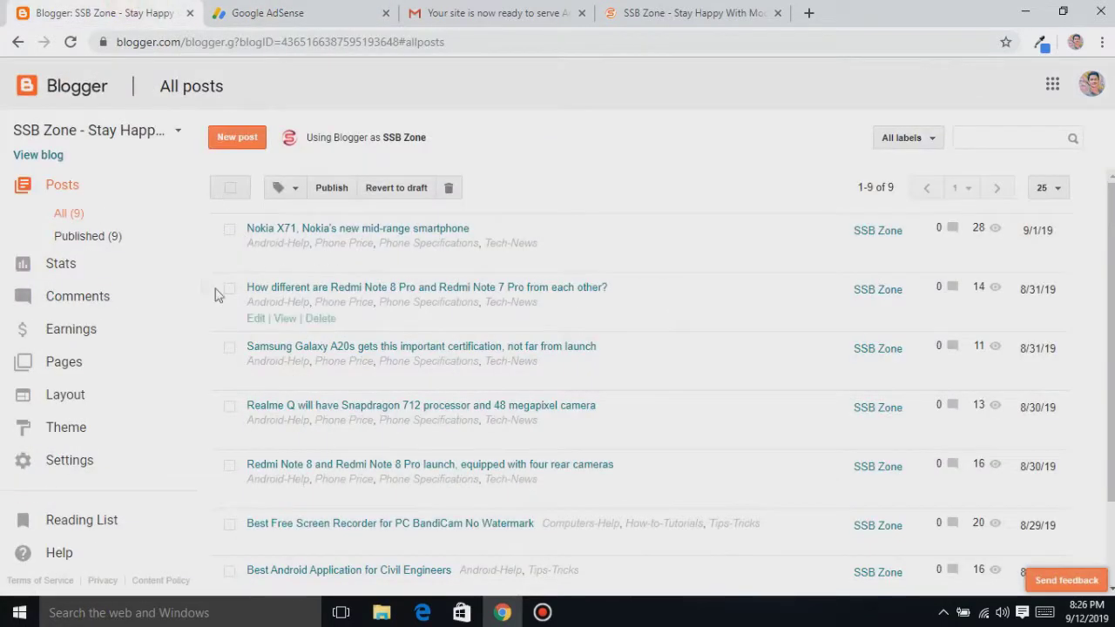
{"action": "left_click", "coordinate": [84, 401]}
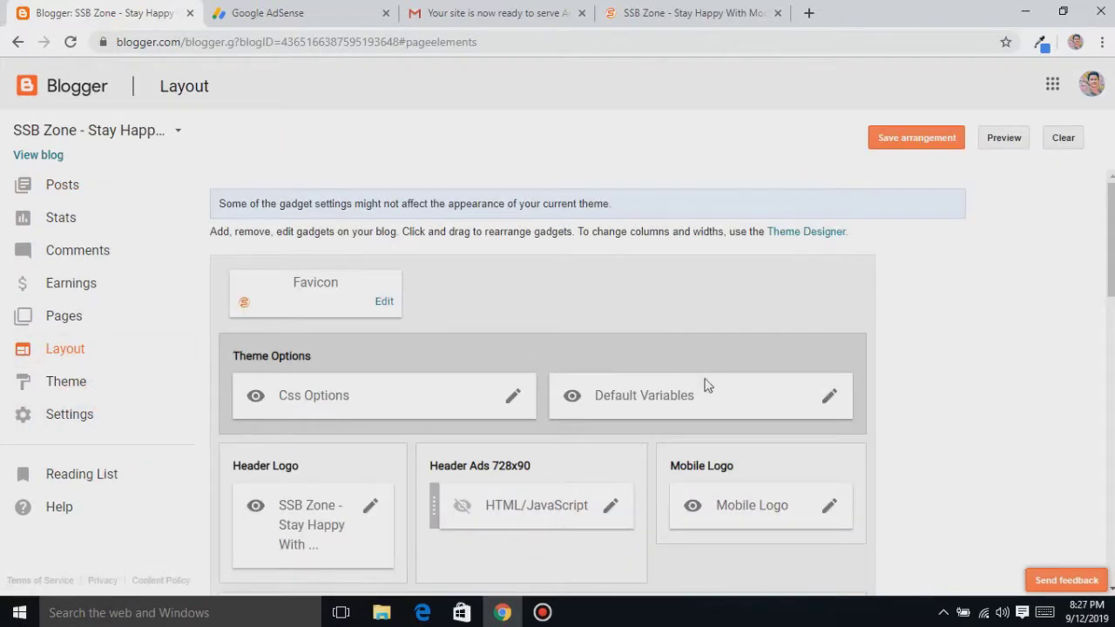
{"action": "scroll", "coordinate": [505, 415], "scroll_direction": "down", "scroll_amount": 2}
{"action": "scroll", "coordinate": [505, 415], "scroll_direction": "down", "scroll_amount": 1}
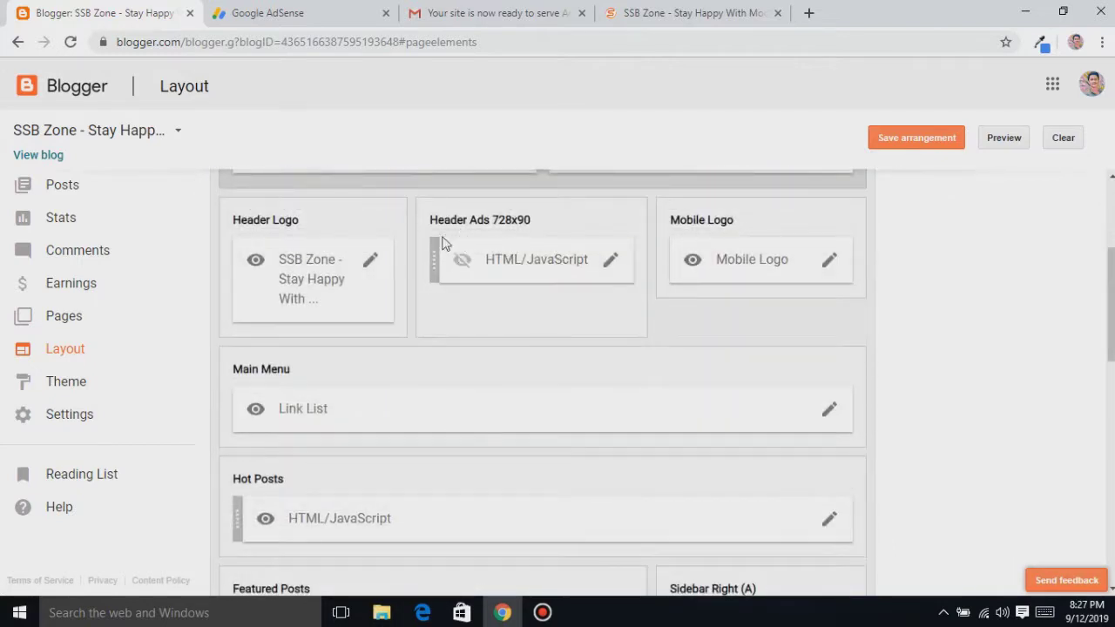
Step: Paste the copied ad code into the Header Ads 728x90 HTML/JavaScript gadget, make it visible and save it
{"action": "left_click", "coordinate": [610, 260]}
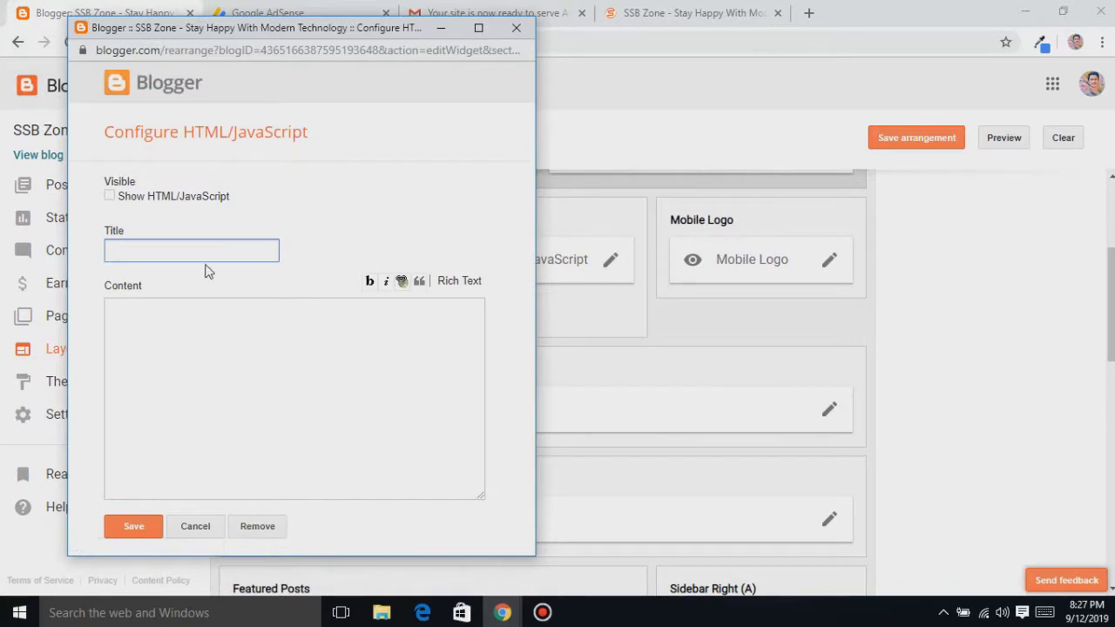
{"action": "left_click", "coordinate": [226, 350]}
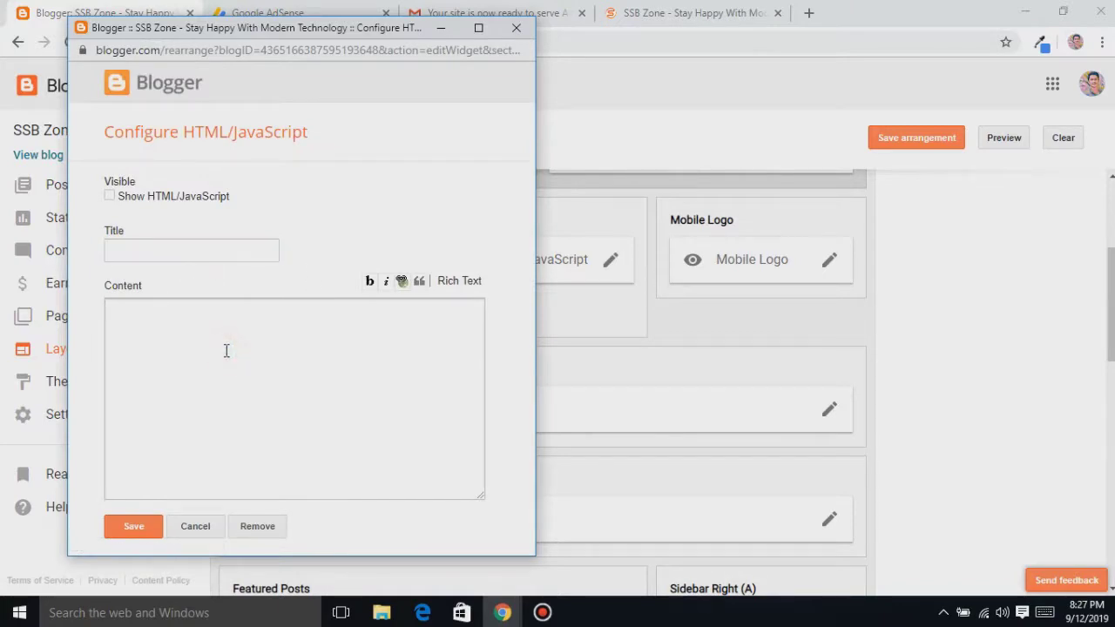
{"action": "key", "text": "ctrl+v"}
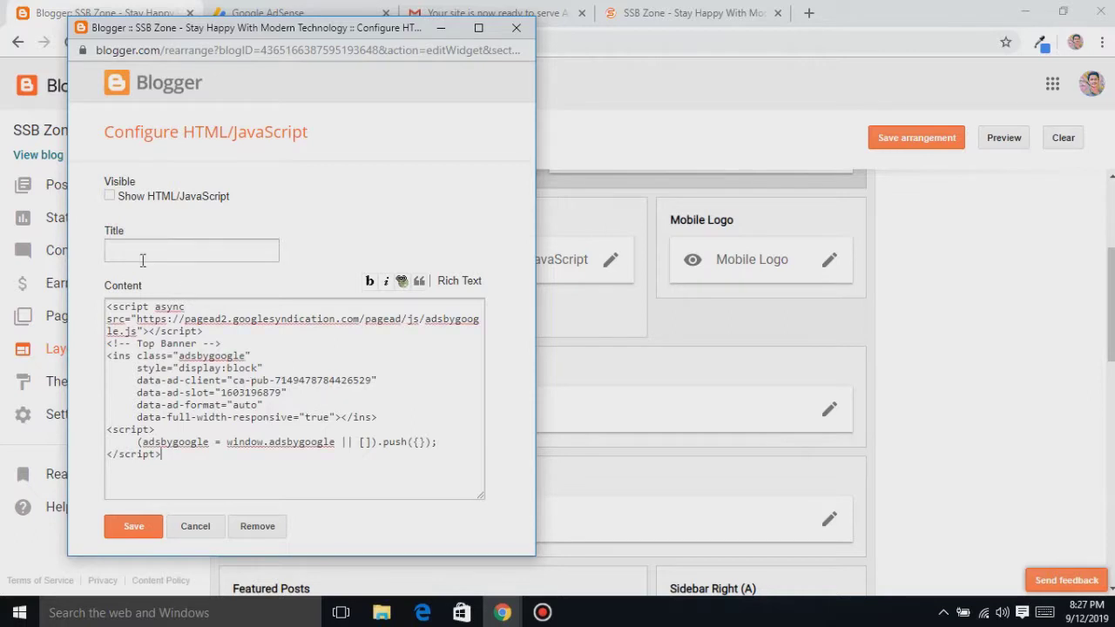
{"action": "left_click", "coordinate": [110, 197]}
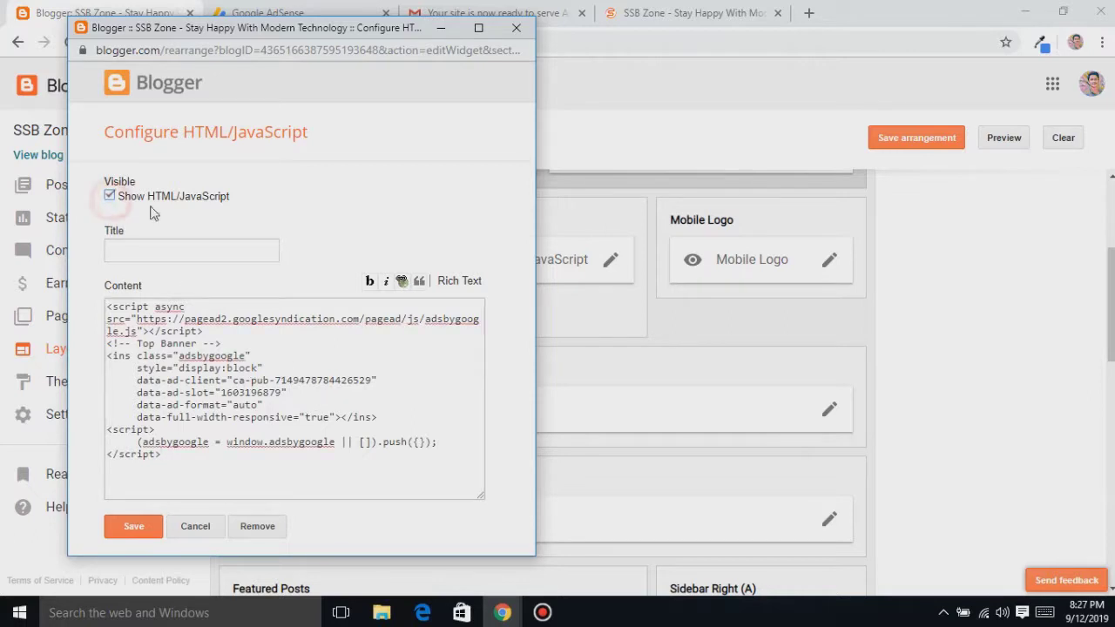
{"action": "left_click", "coordinate": [138, 526]}
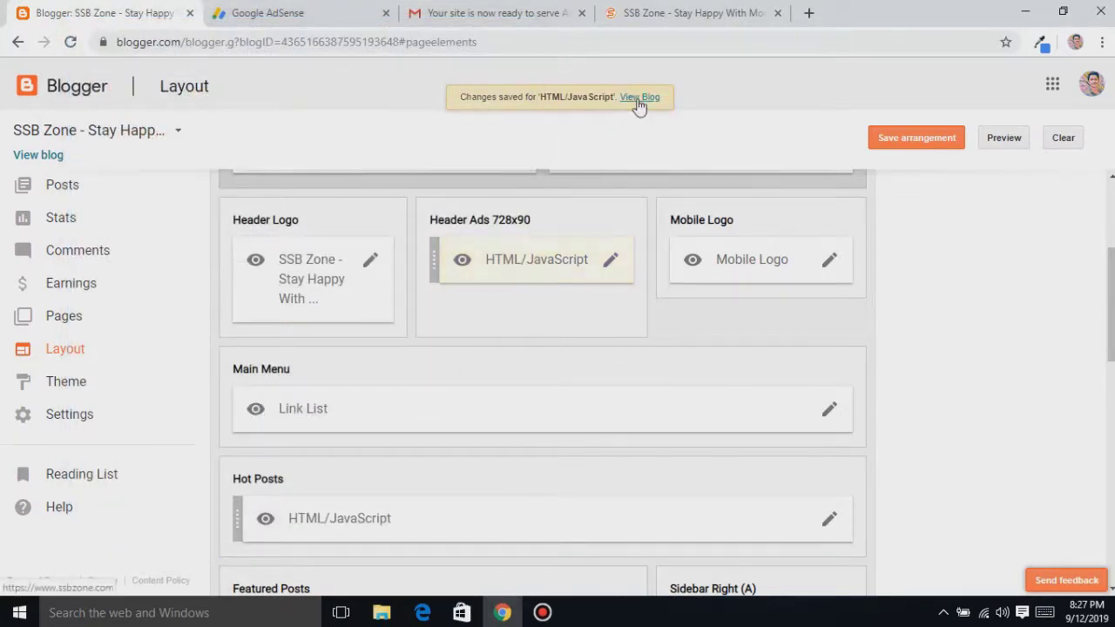
Step: View the blog's homepage and check the header area for the new ad
{"action": "left_click", "coordinate": [640, 101]}
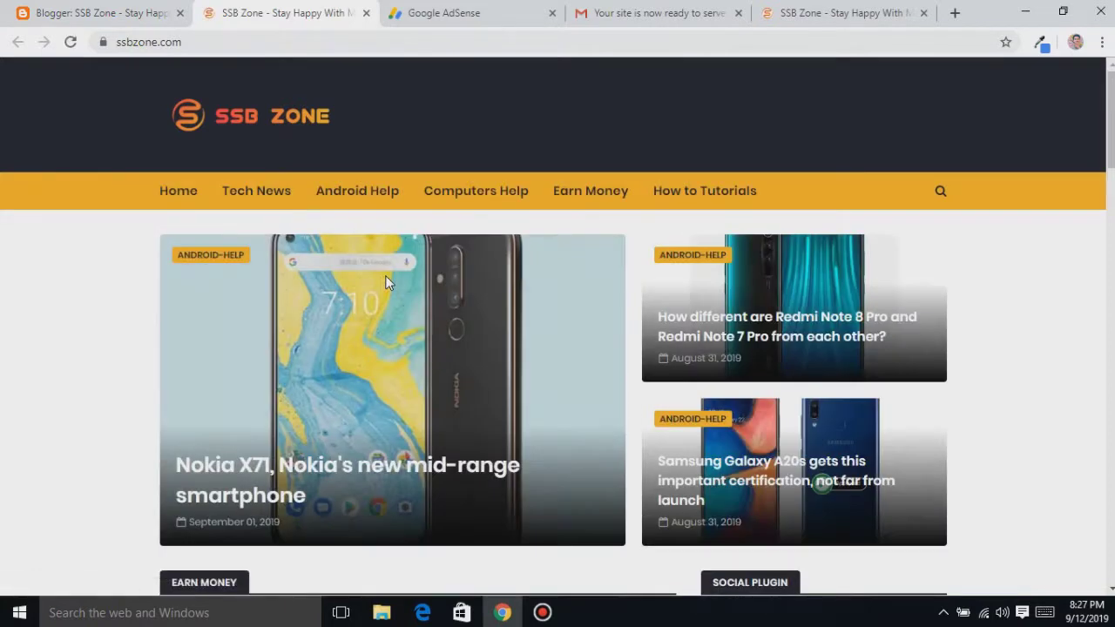
{"action": "scroll", "coordinate": [372, 349], "scroll_direction": "down", "scroll_amount": 1}
{"action": "scroll", "coordinate": [334, 352], "scroll_direction": "down", "scroll_amount": 2}
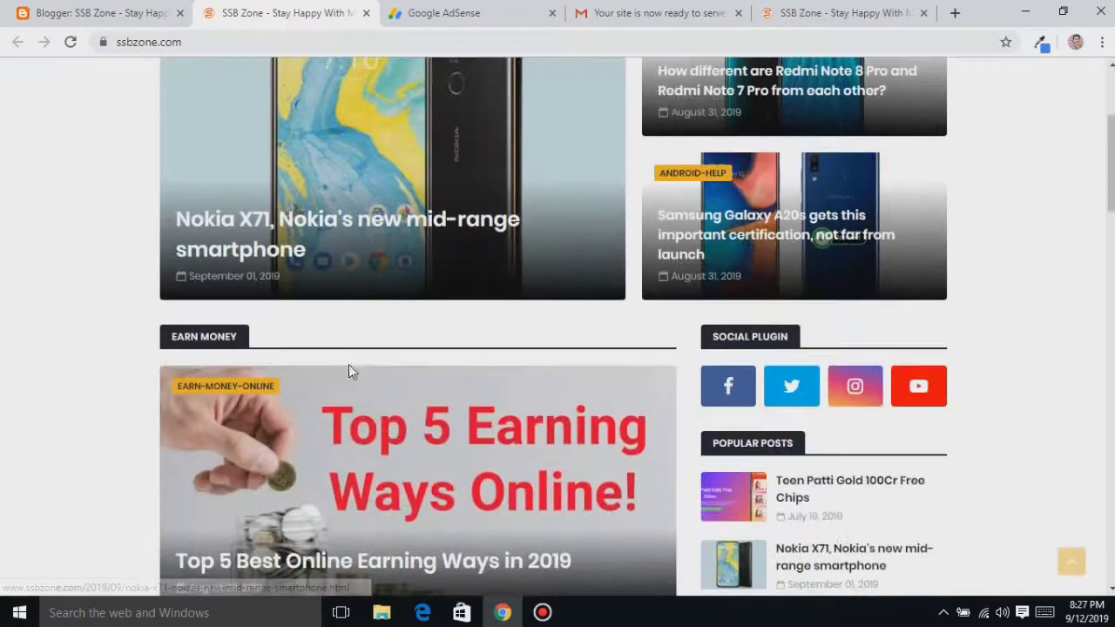
{"action": "scroll", "coordinate": [349, 368], "scroll_direction": "up", "scroll_amount": 3}
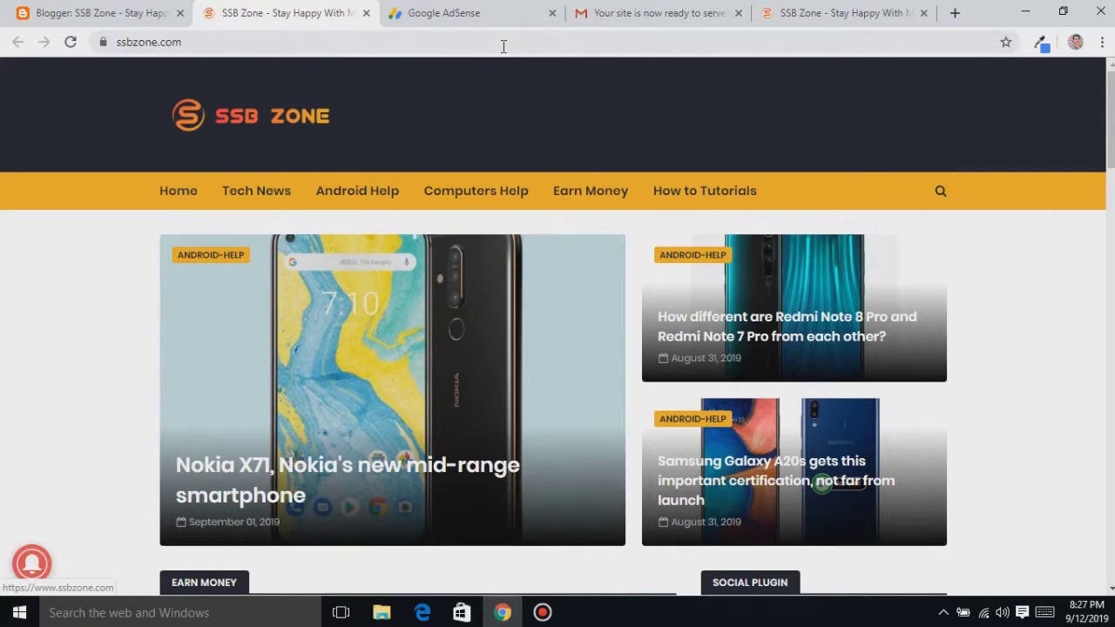
{"action": "left_click", "coordinate": [495, 13]}
{"action": "left_click", "coordinate": [319, 14]}
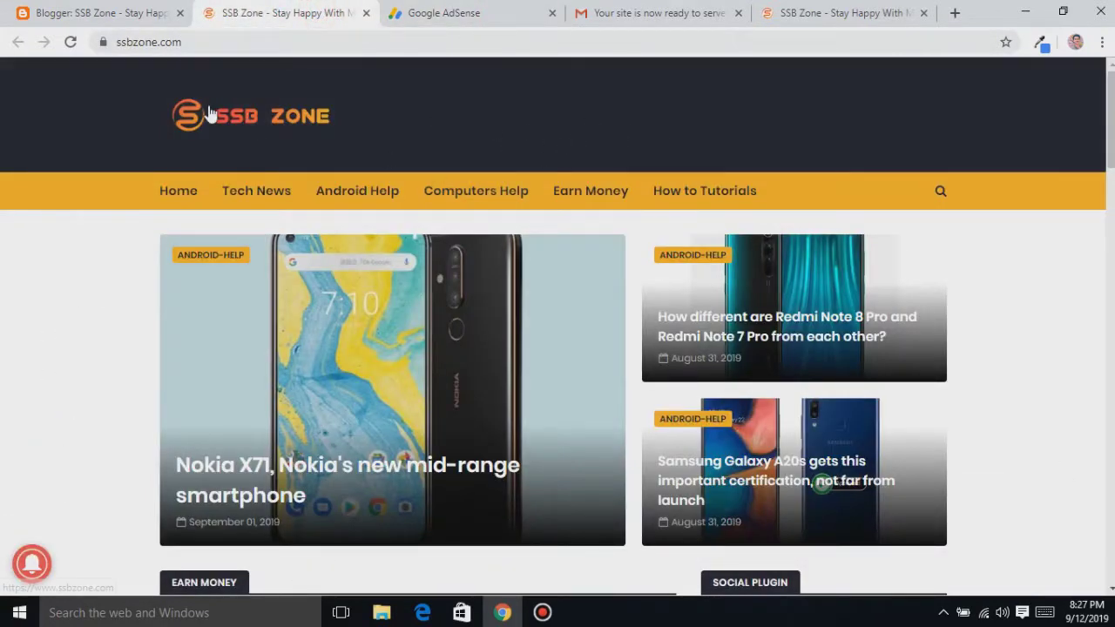
{"action": "left_click", "coordinate": [148, 42]}
{"action": "left_click", "coordinate": [113, 8]}
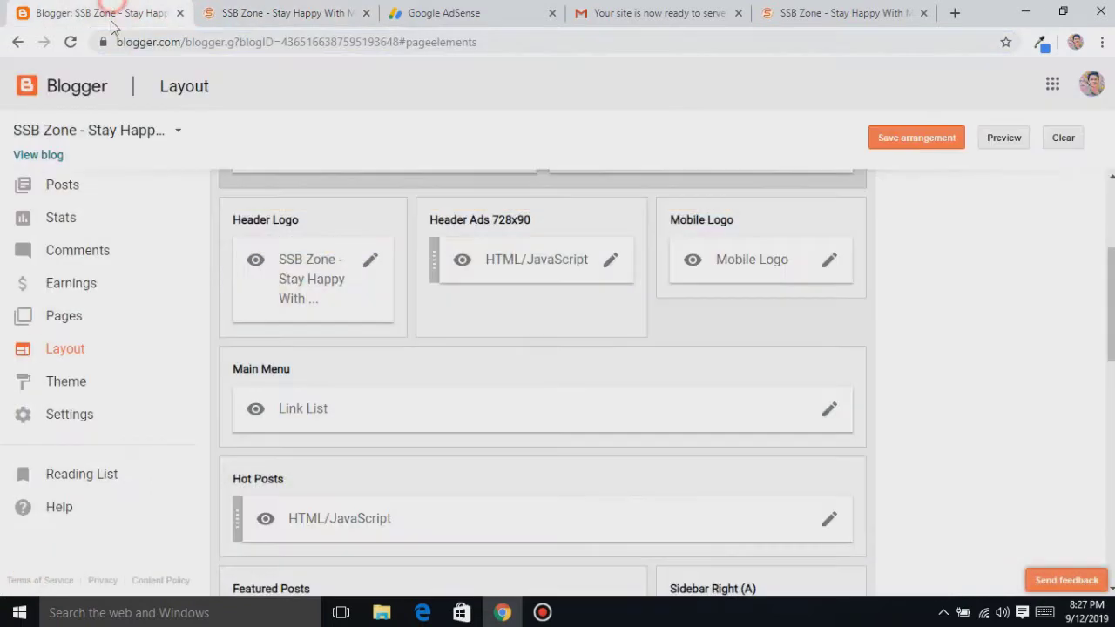
{"action": "left_click", "coordinate": [510, 11]}
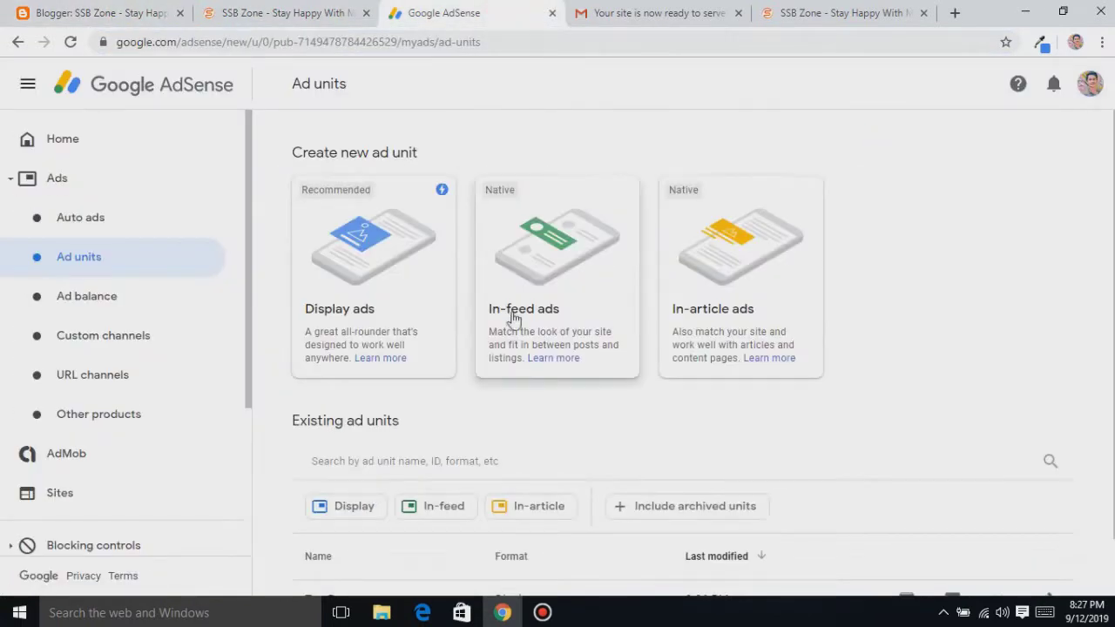
{"action": "left_click", "coordinate": [218, 13]}
Step: In the Blogger layout, paste the Top Banner ad code into the Home Ads HTML/JavaScript gadget, make it visible and save it
{"action": "left_click", "coordinate": [86, 14]}
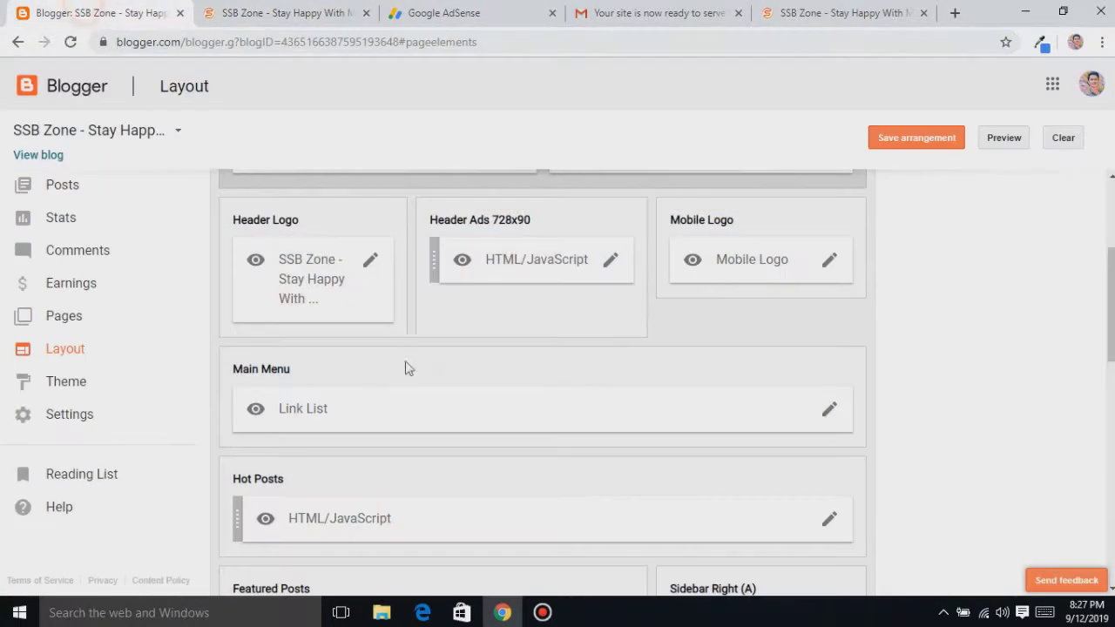
{"action": "scroll", "coordinate": [484, 446], "scroll_direction": "down", "scroll_amount": 2}
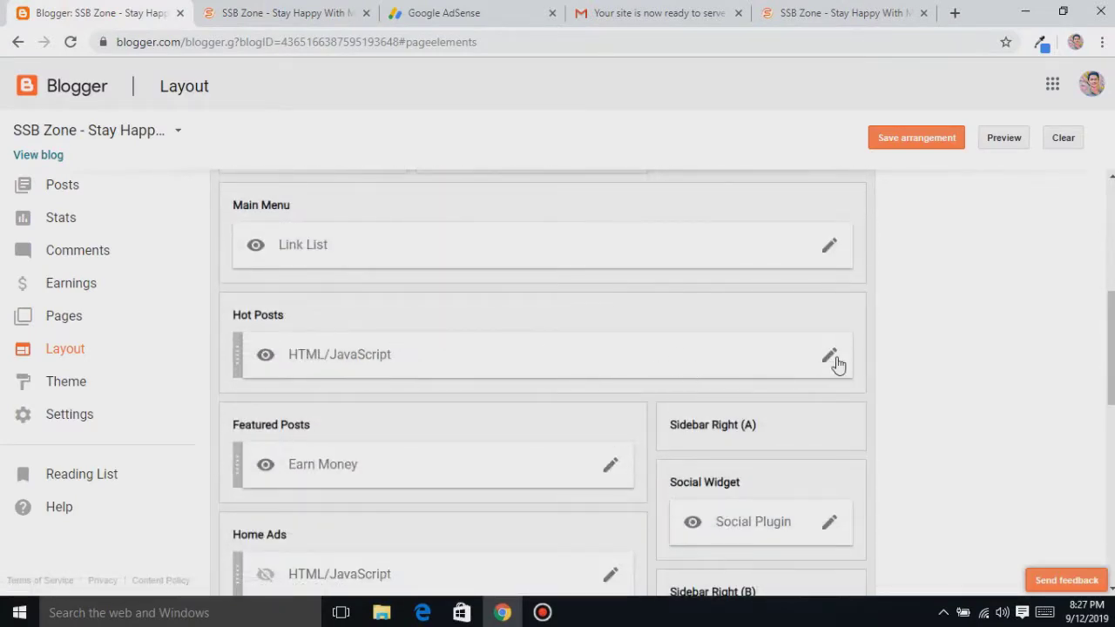
{"action": "scroll", "coordinate": [236, 443], "scroll_direction": "down", "scroll_amount": 1}
{"action": "scroll", "coordinate": [357, 458], "scroll_direction": "down", "scroll_amount": 1}
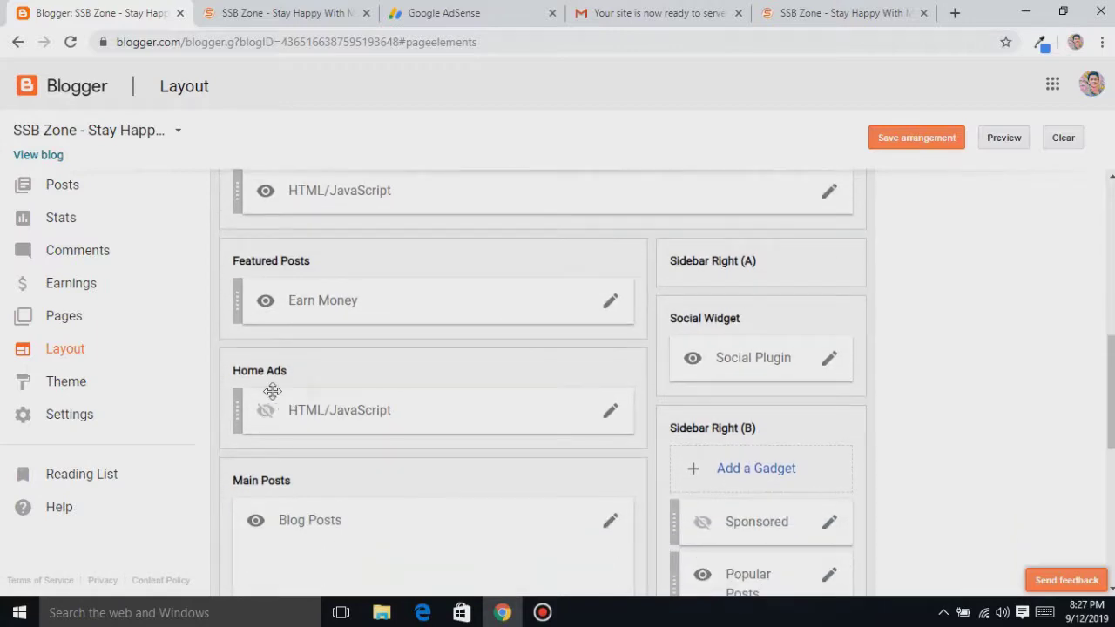
{"action": "left_click", "coordinate": [612, 415]}
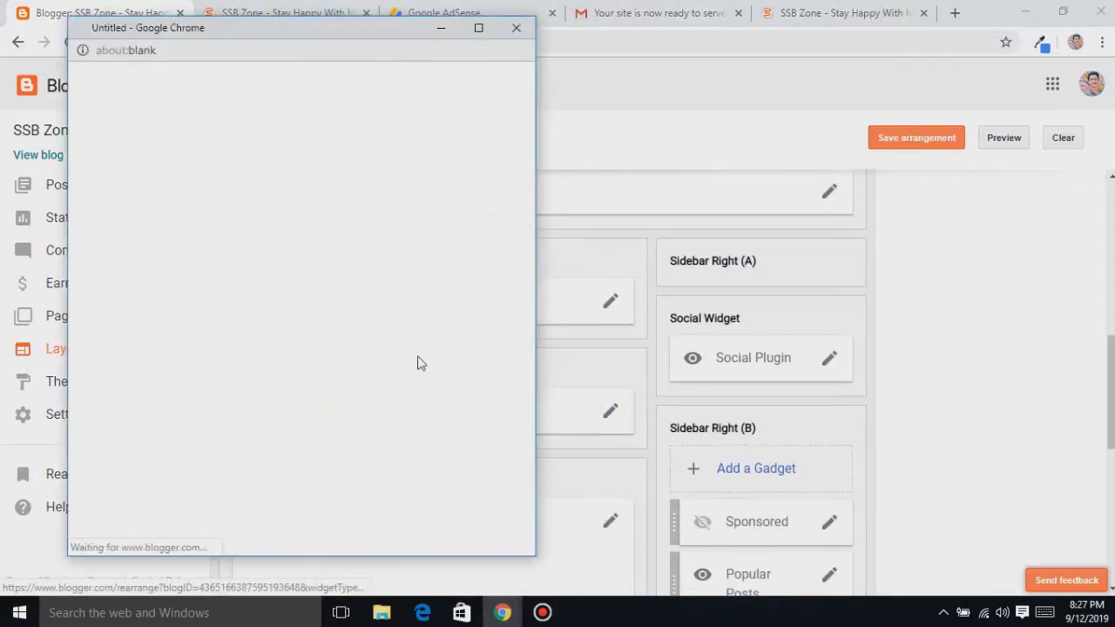
{"action": "left_click", "coordinate": [230, 321]}
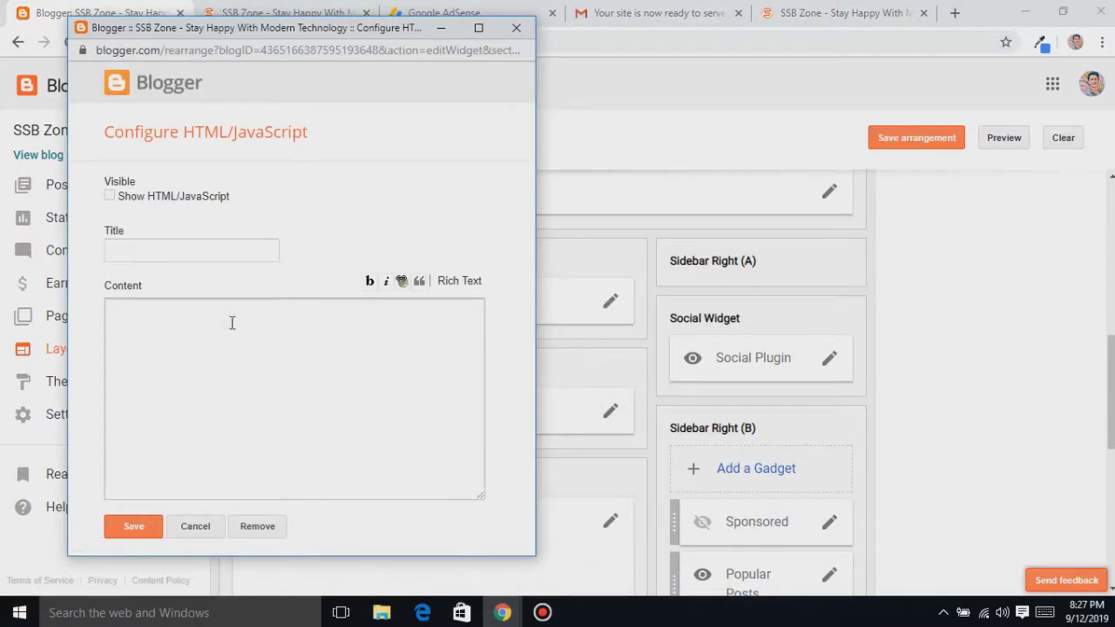
{"action": "key", "text": "ctrl+v"}
{"action": "left_click", "coordinate": [172, 201]}
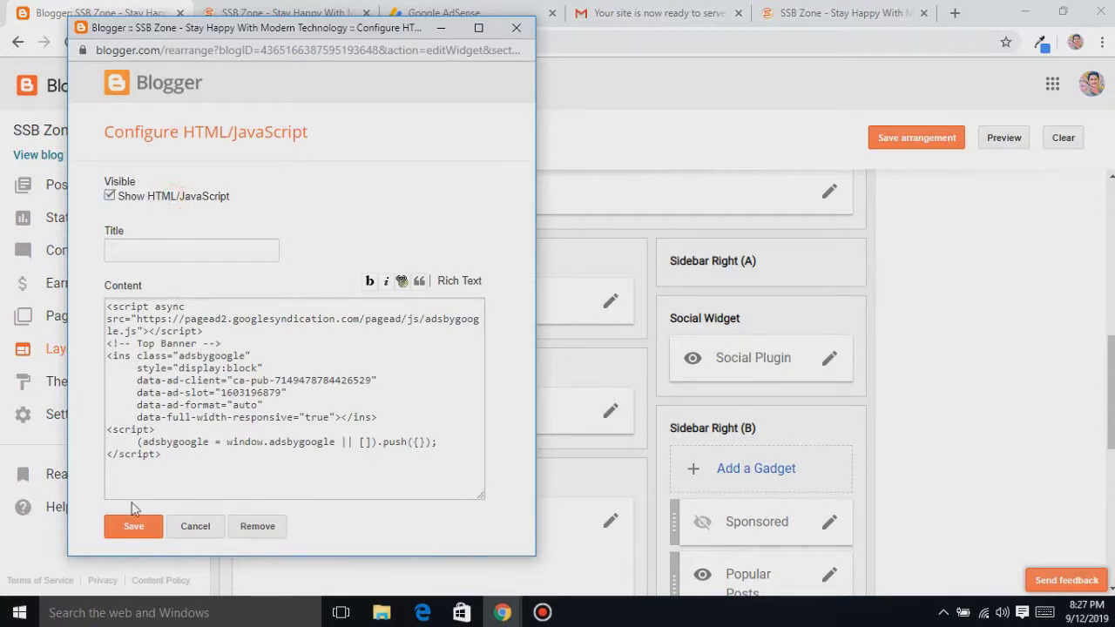
{"action": "left_click", "coordinate": [129, 530]}
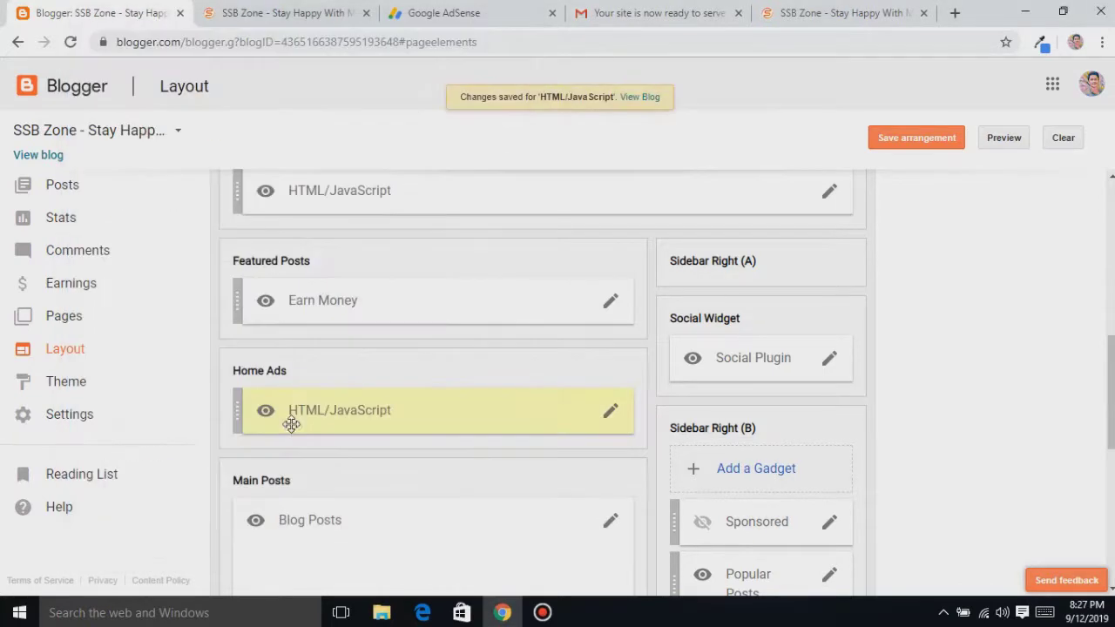
Step: Switch to Google AdSense and start a new display ad unit named Sponsored
{"action": "scroll", "coordinate": [440, 478], "scroll_direction": "down", "scroll_amount": 3}
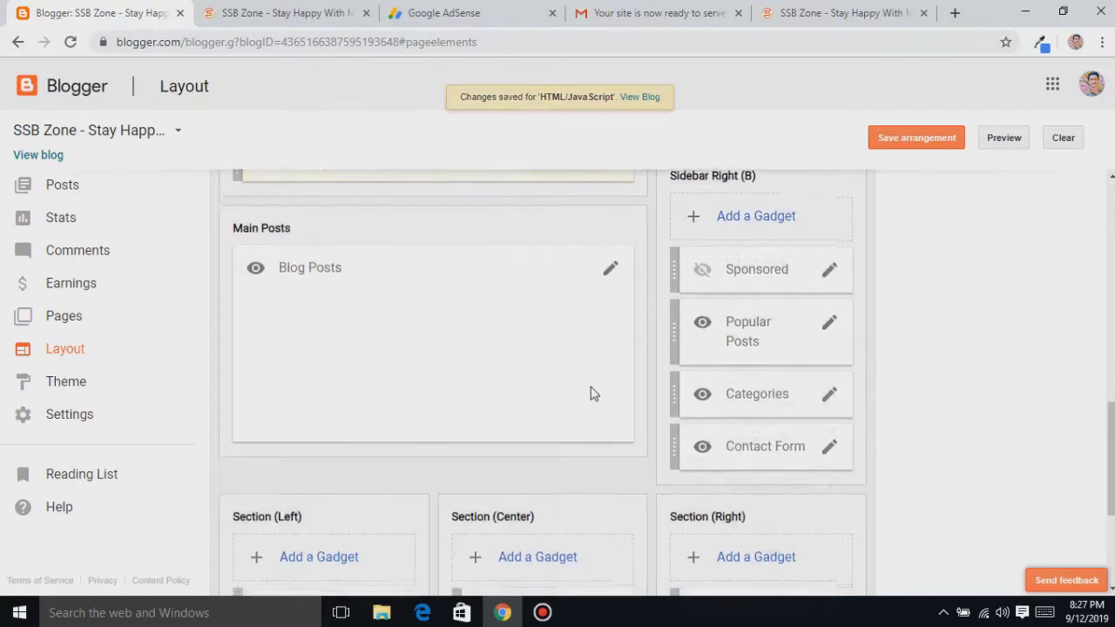
{"action": "scroll", "coordinate": [590, 404], "scroll_direction": "down", "scroll_amount": 1}
{"action": "scroll", "coordinate": [581, 420], "scroll_direction": "up", "scroll_amount": 1}
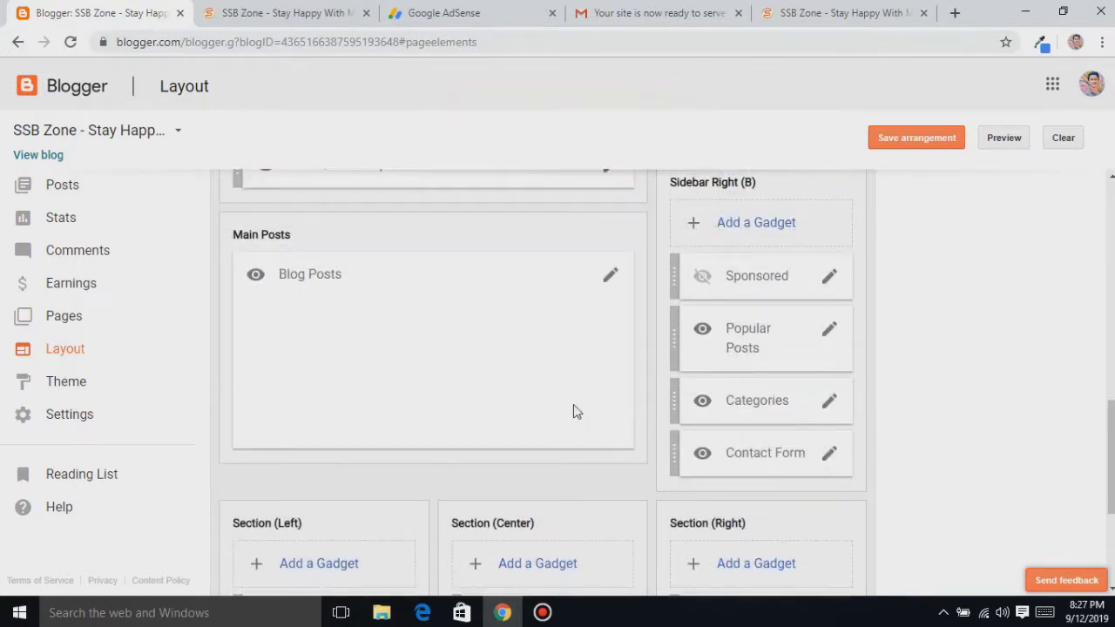
{"action": "left_click", "coordinate": [427, 14]}
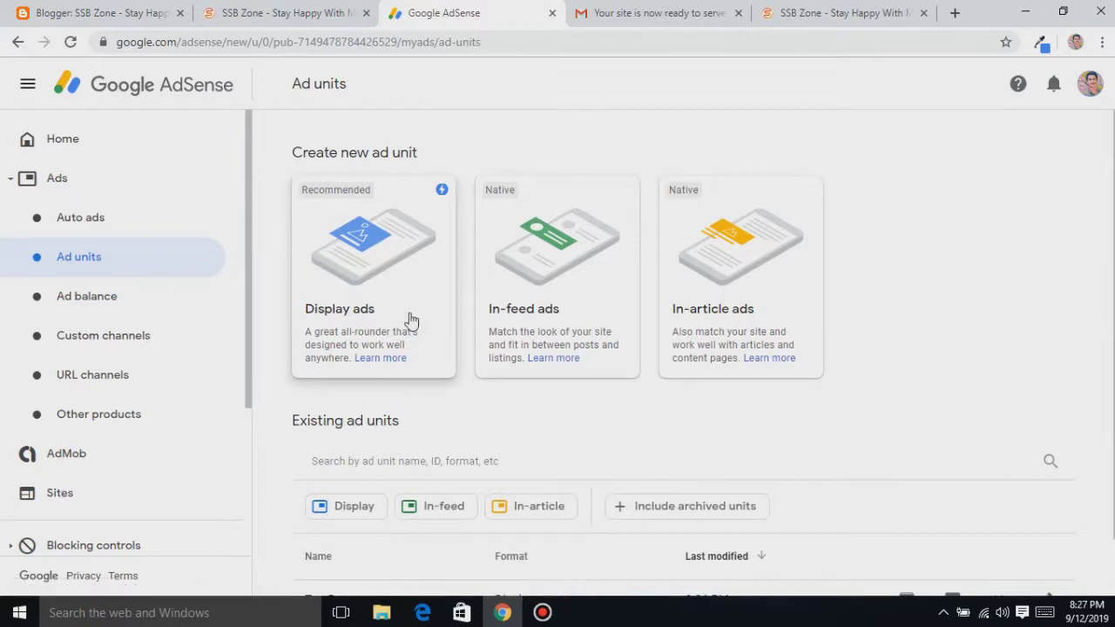
{"action": "left_click", "coordinate": [377, 285]}
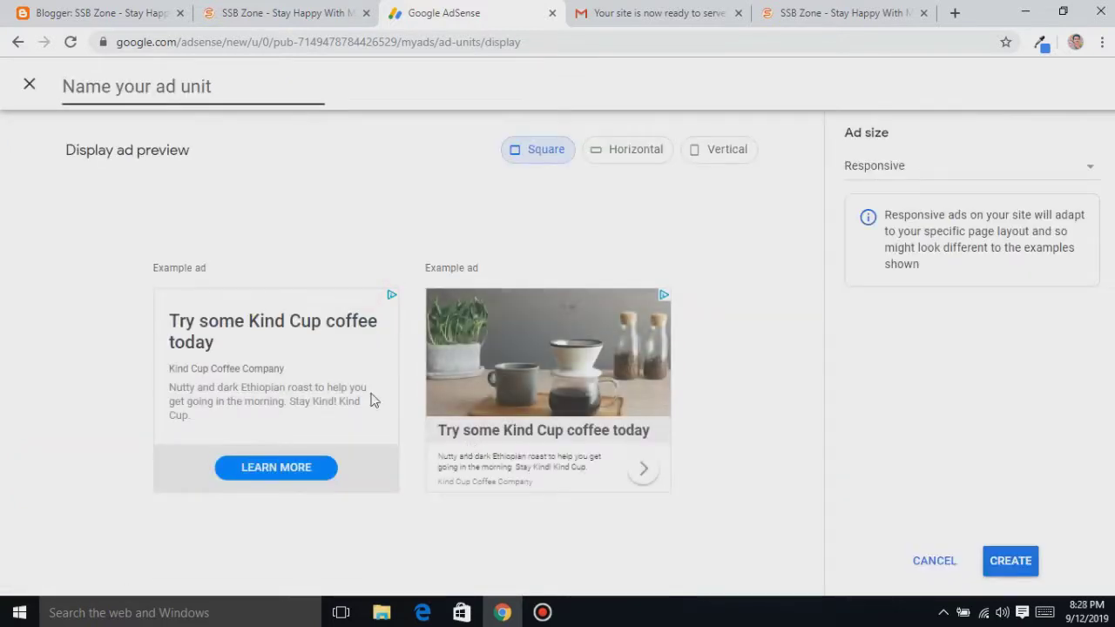
{"action": "left_click", "coordinate": [190, 76]}
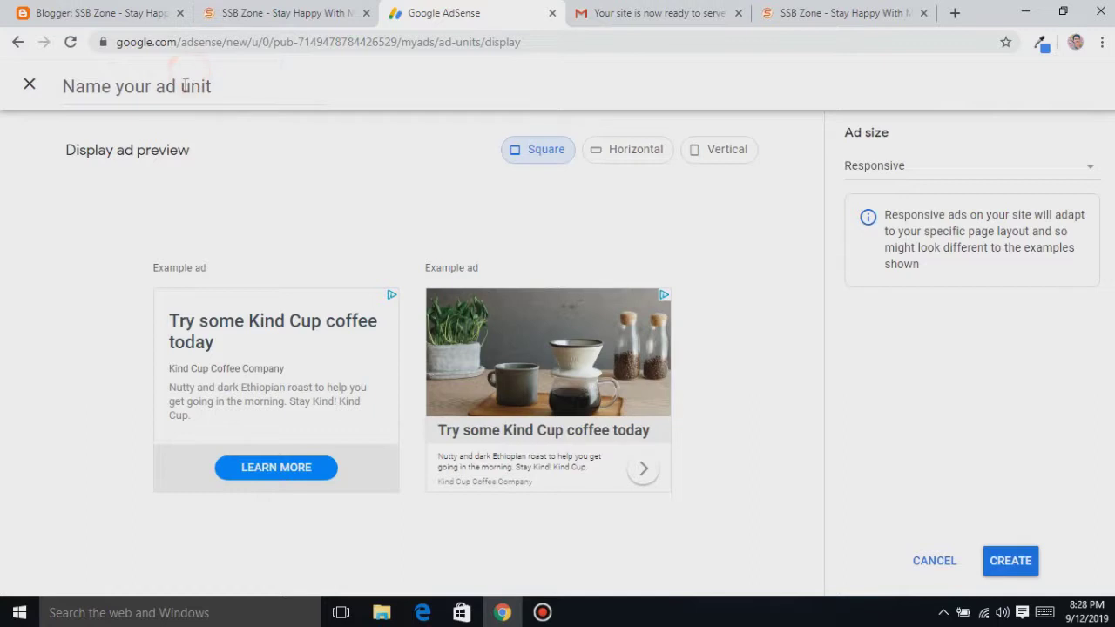
{"action": "left_click", "coordinate": [183, 89]}
{"action": "type", "text": "Sp"}
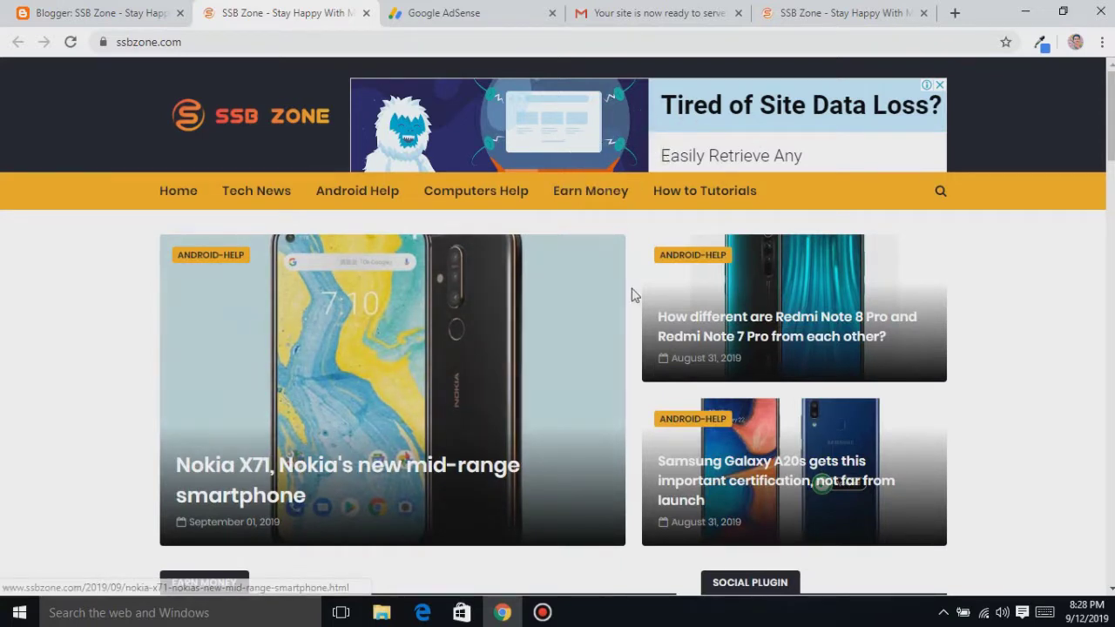
Step: Look through the whole SSB Zone homepage to check the ad placements in the header, the home section and the sidebar
{"action": "scroll", "coordinate": [627, 297], "scroll_direction": "down", "scroll_amount": 5}
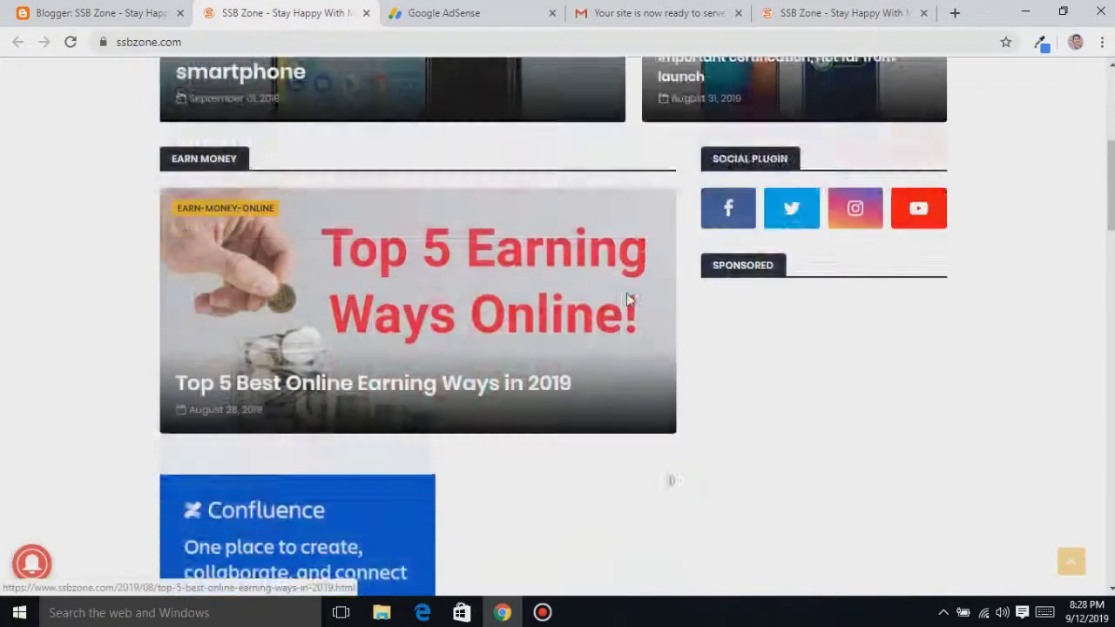
{"action": "scroll", "coordinate": [629, 298], "scroll_direction": "down", "scroll_amount": 2}
{"action": "scroll", "coordinate": [782, 270], "scroll_direction": "down", "scroll_amount": 2}
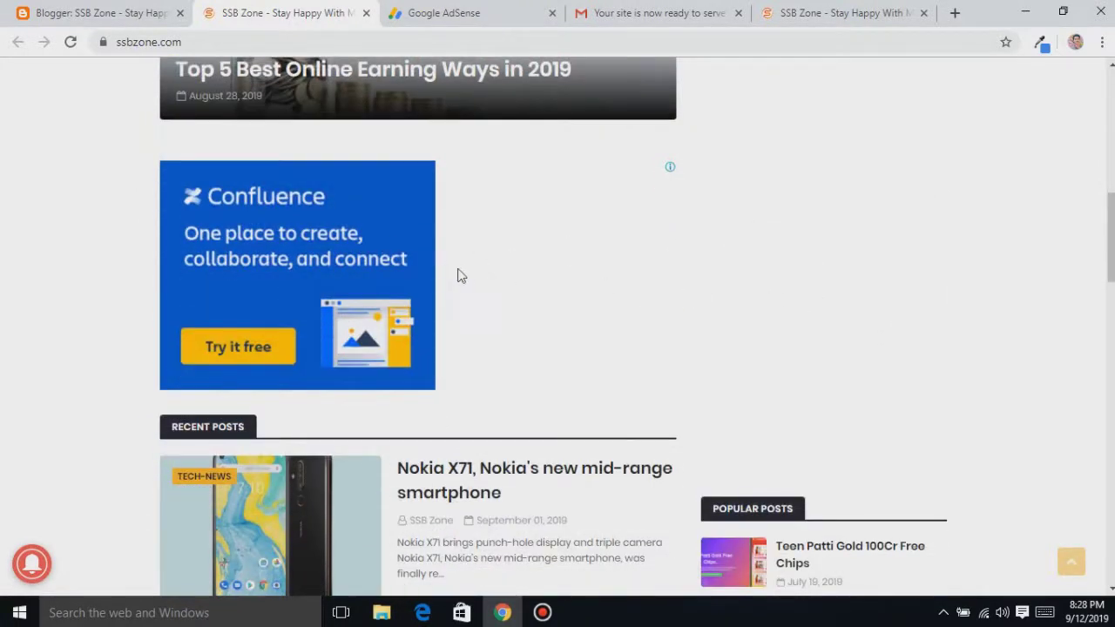
{"action": "scroll", "coordinate": [554, 275], "scroll_direction": "up", "scroll_amount": 1}
{"action": "scroll", "coordinate": [558, 286], "scroll_direction": "down", "scroll_amount": 15}
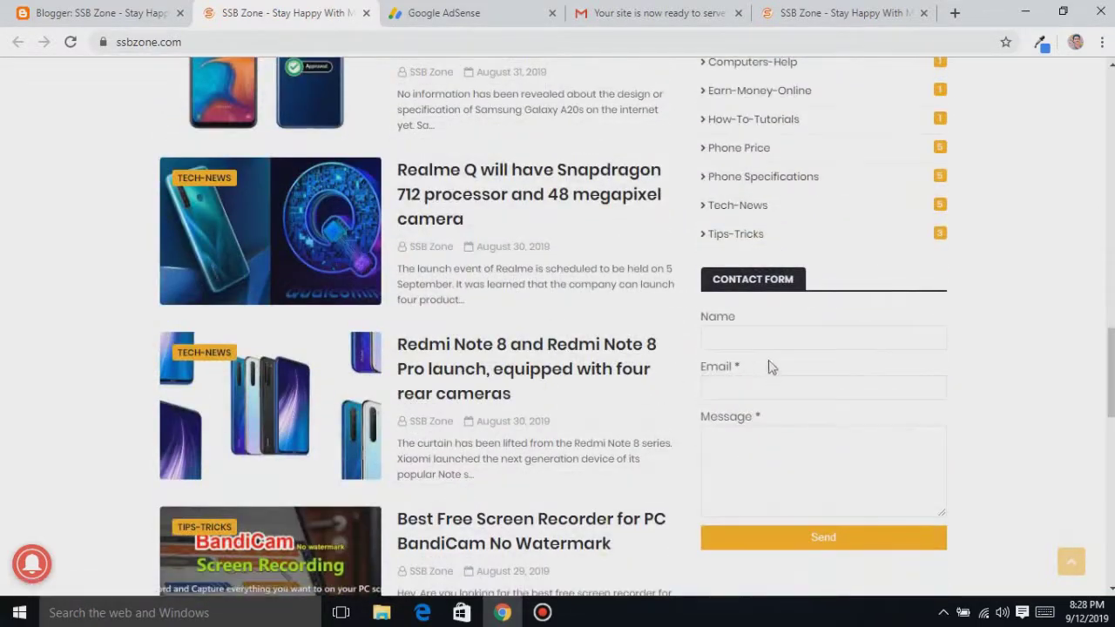
{"action": "scroll", "coordinate": [736, 432], "scroll_direction": "down", "scroll_amount": 6}
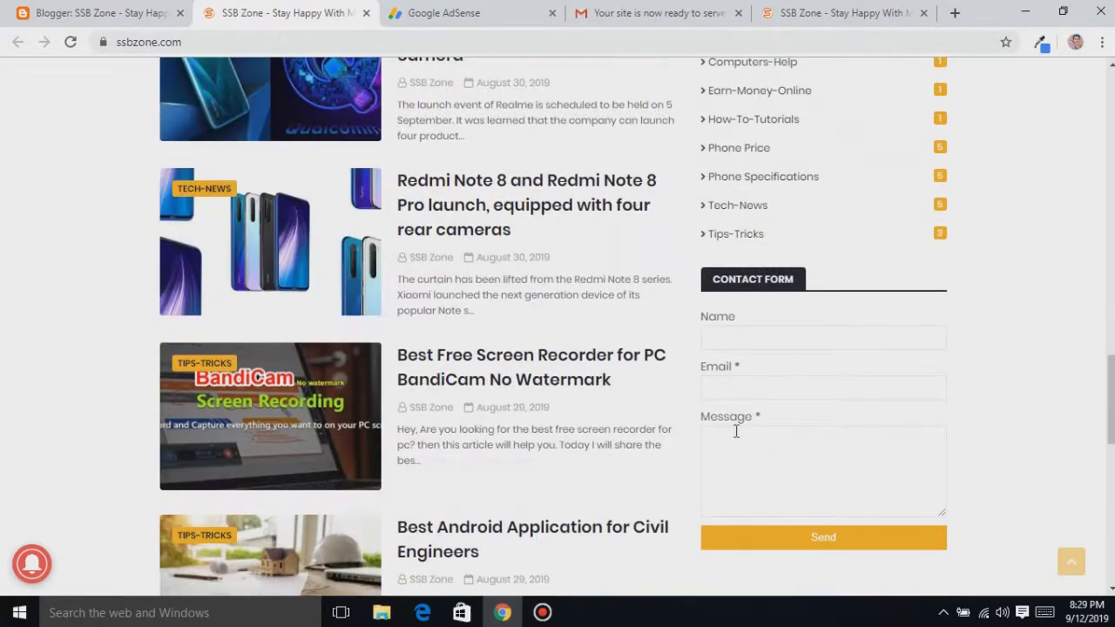
{"action": "scroll", "coordinate": [683, 438], "scroll_direction": "down", "scroll_amount": 5}
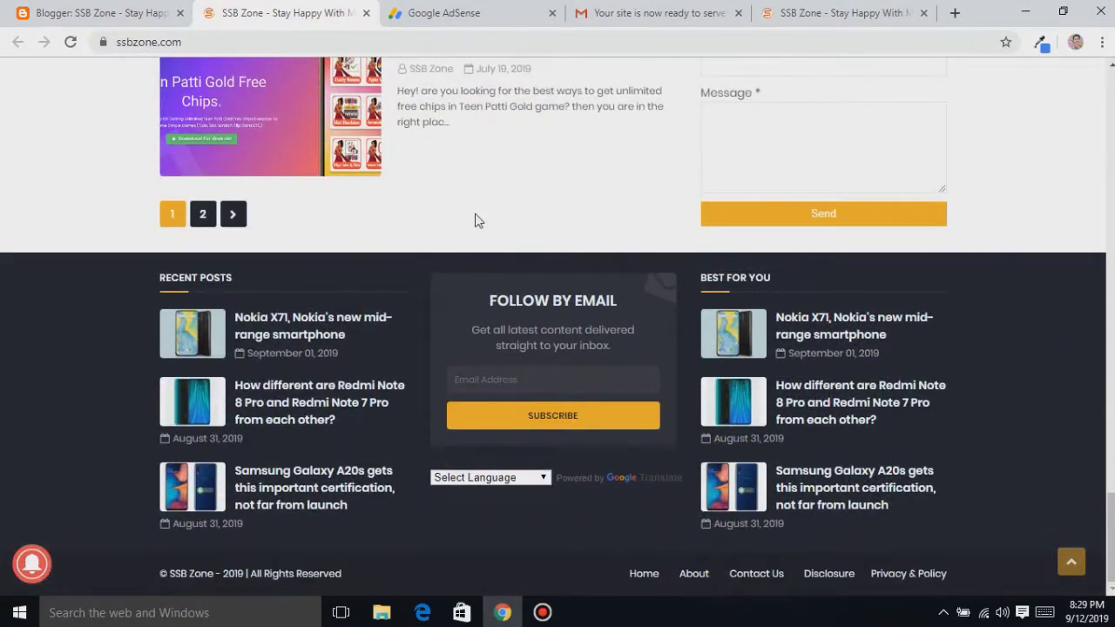
{"action": "scroll", "coordinate": [478, 220], "scroll_direction": "up", "scroll_amount": 10}
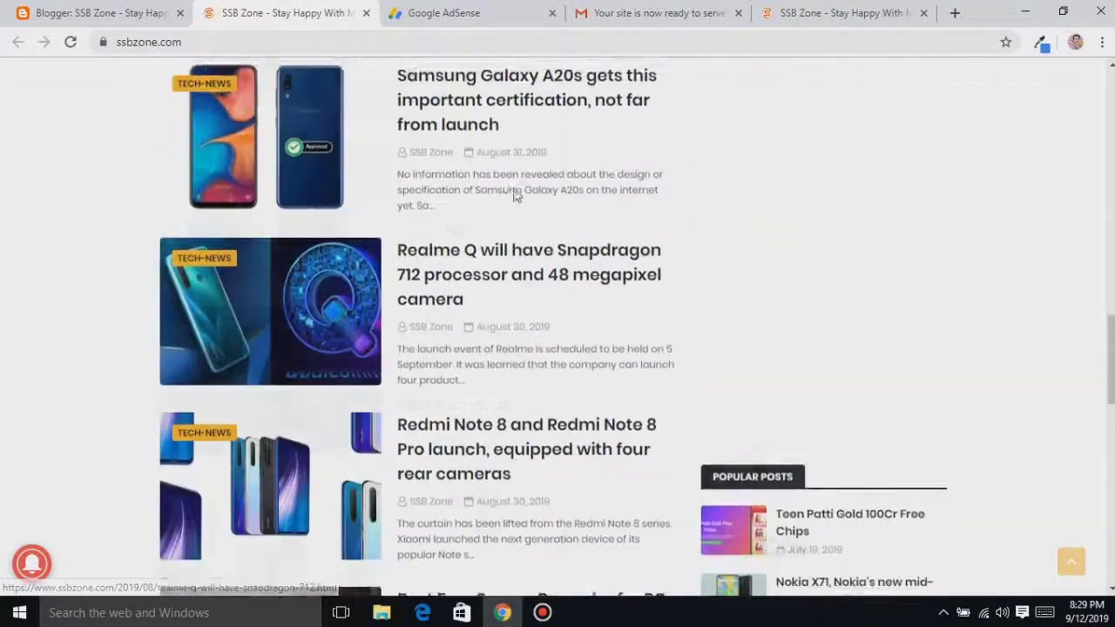
{"action": "scroll", "coordinate": [513, 190], "scroll_direction": "up", "scroll_amount": 8}
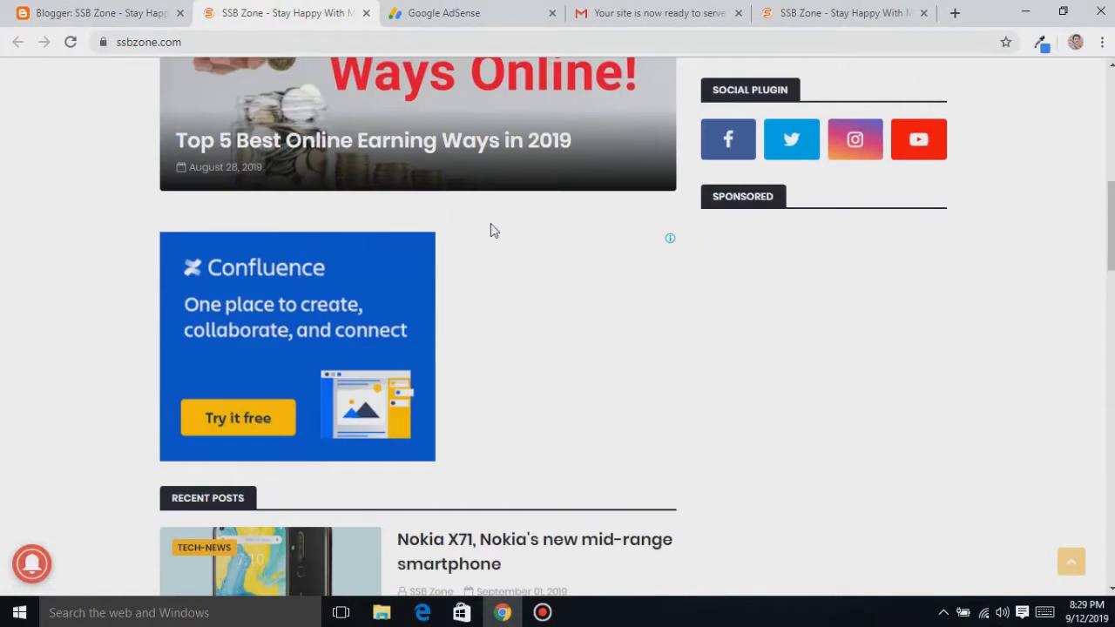
{"action": "scroll", "coordinate": [474, 227], "scroll_direction": "up", "scroll_amount": 3}
Step: Open the post "Top 5 Best Online Earning Ways in 2019" and check the article and its sidebar for ads
{"action": "left_click", "coordinate": [399, 239]}
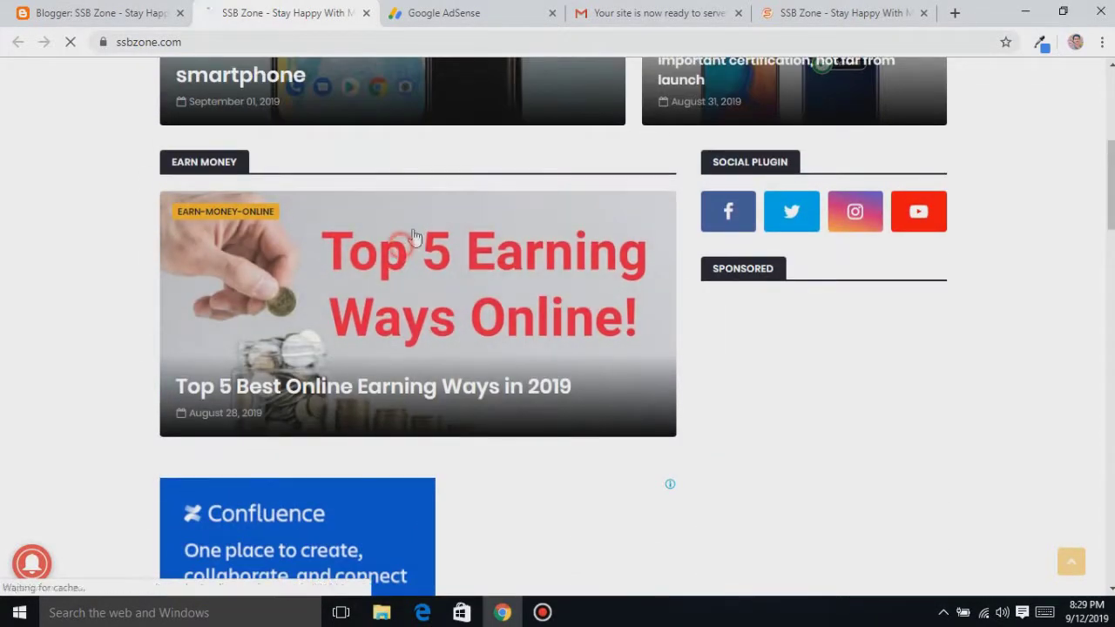
{"action": "scroll", "coordinate": [469, 366], "scroll_direction": "down", "scroll_amount": 4}
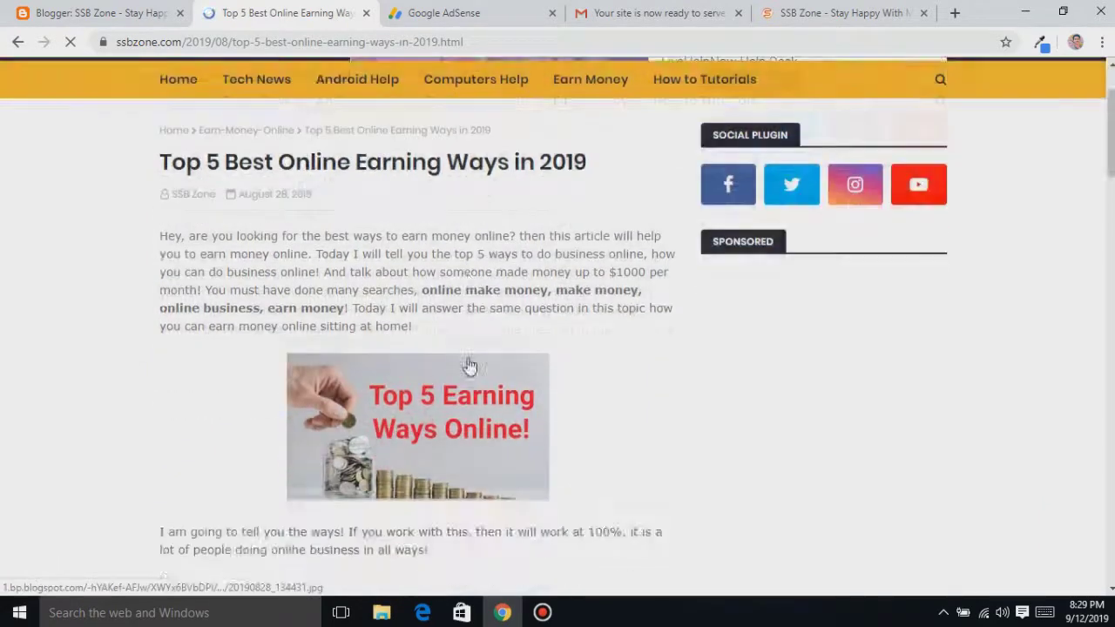
{"action": "scroll", "coordinate": [467, 358], "scroll_direction": "up", "scroll_amount": 2}
{"action": "scroll", "coordinate": [467, 358], "scroll_direction": "down", "scroll_amount": 5}
{"action": "scroll", "coordinate": [466, 357], "scroll_direction": "up", "scroll_amount": 4}
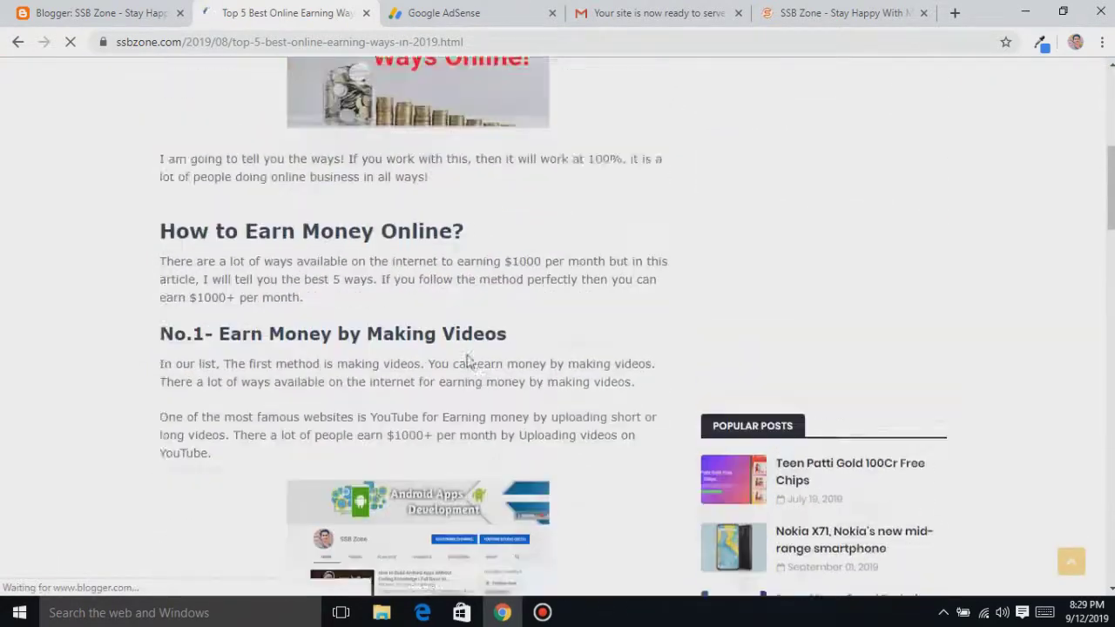
Step: Switch to Blogger and open the post "Nokia X71, Nokia's new mid-range smartphone" for editing in compose view
{"action": "left_click", "coordinate": [129, 12]}
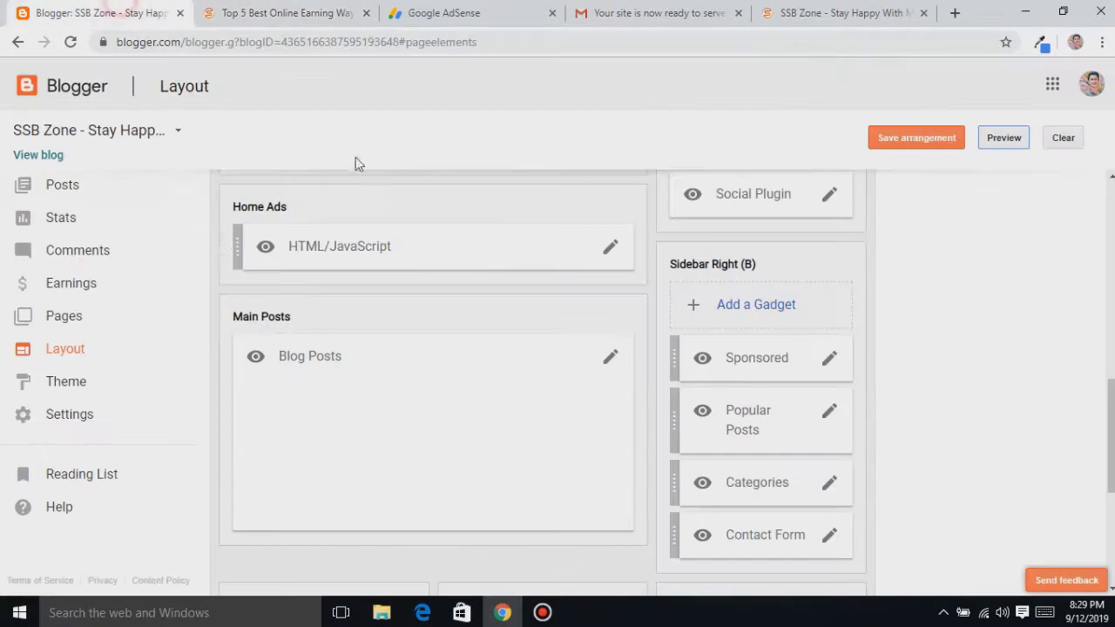
{"action": "left_click", "coordinate": [85, 188]}
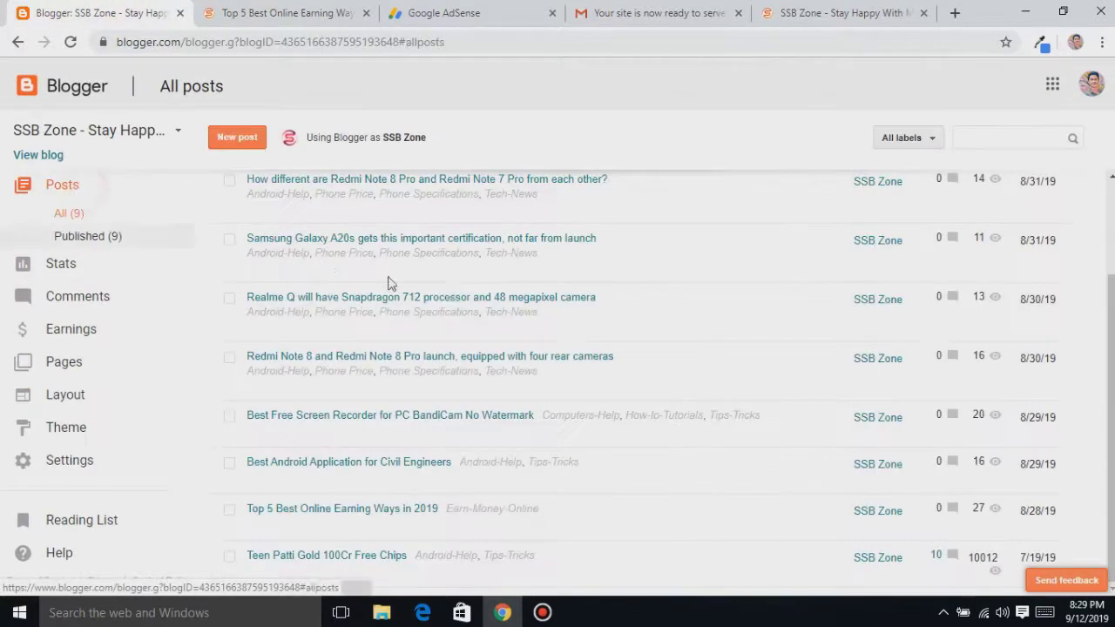
{"action": "scroll", "coordinate": [416, 281], "scroll_direction": "up", "scroll_amount": 2}
{"action": "left_click", "coordinate": [257, 279]}
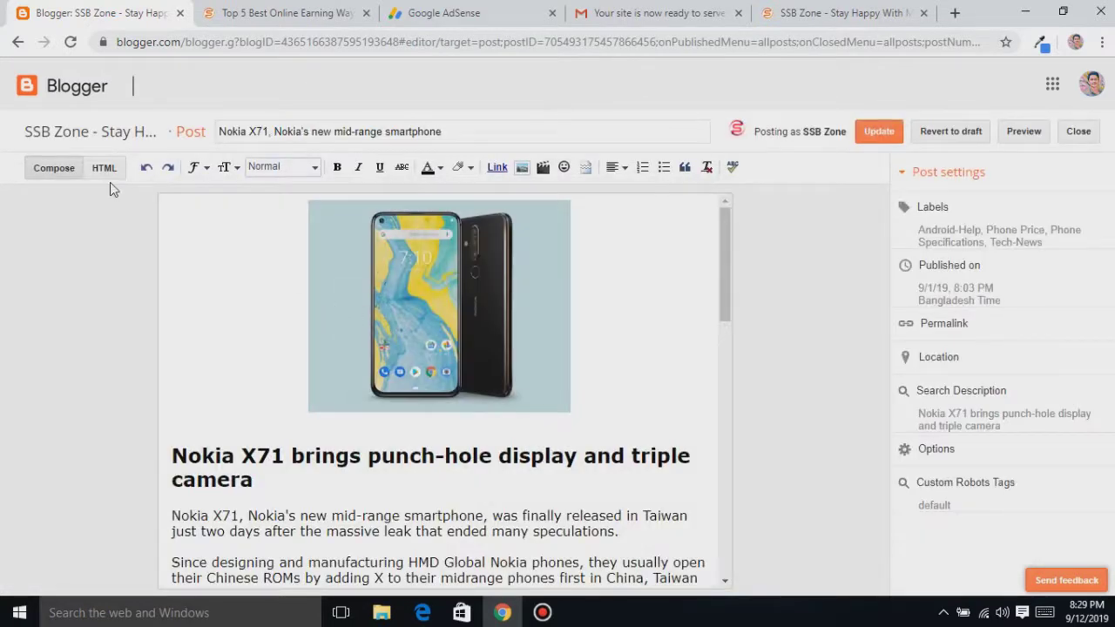
{"action": "left_click", "coordinate": [108, 174]}
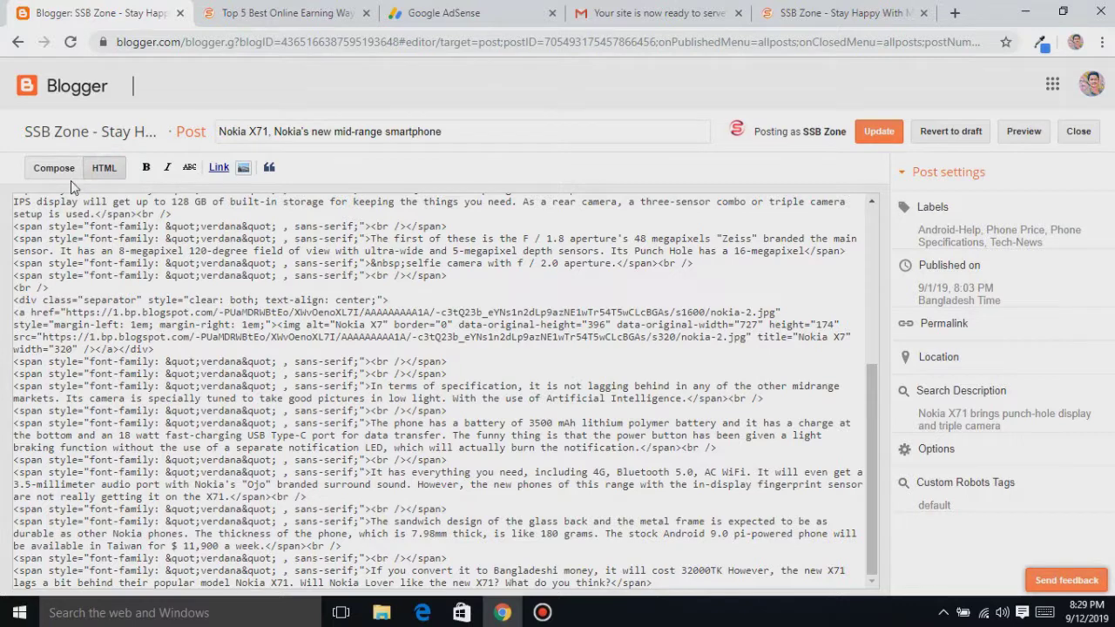
{"action": "left_click", "coordinate": [62, 170]}
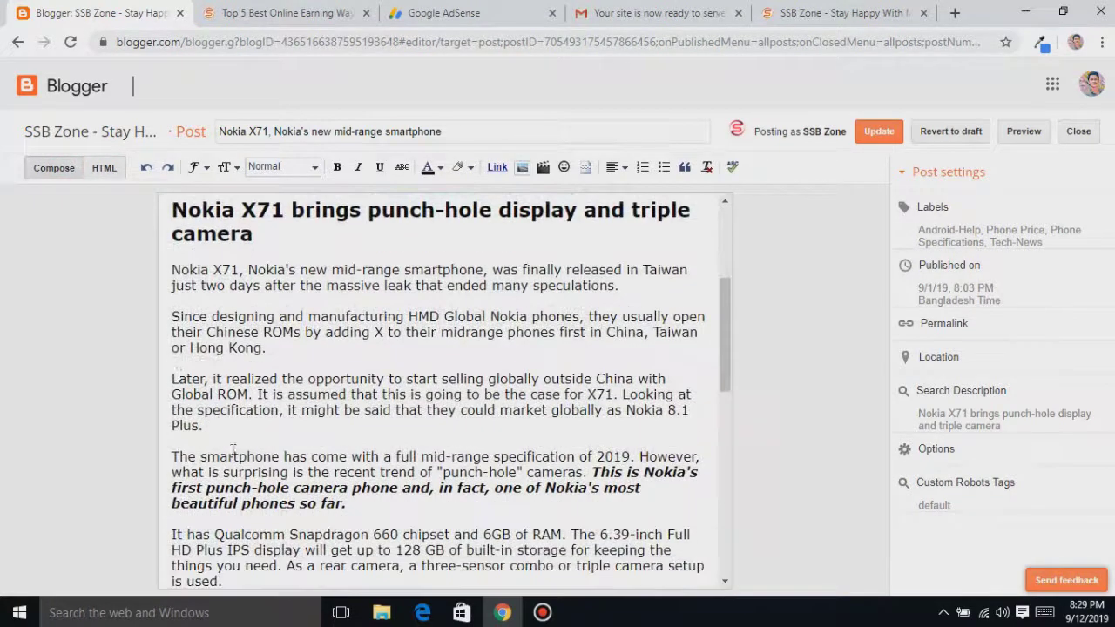
Step: Insert an "Ads Here" placeholder line before the paragraph starting "Later, it realized" and find "Ads" in the post's HTML
{"action": "left_click", "coordinate": [177, 358]}
{"action": "key", "text": "Return"}
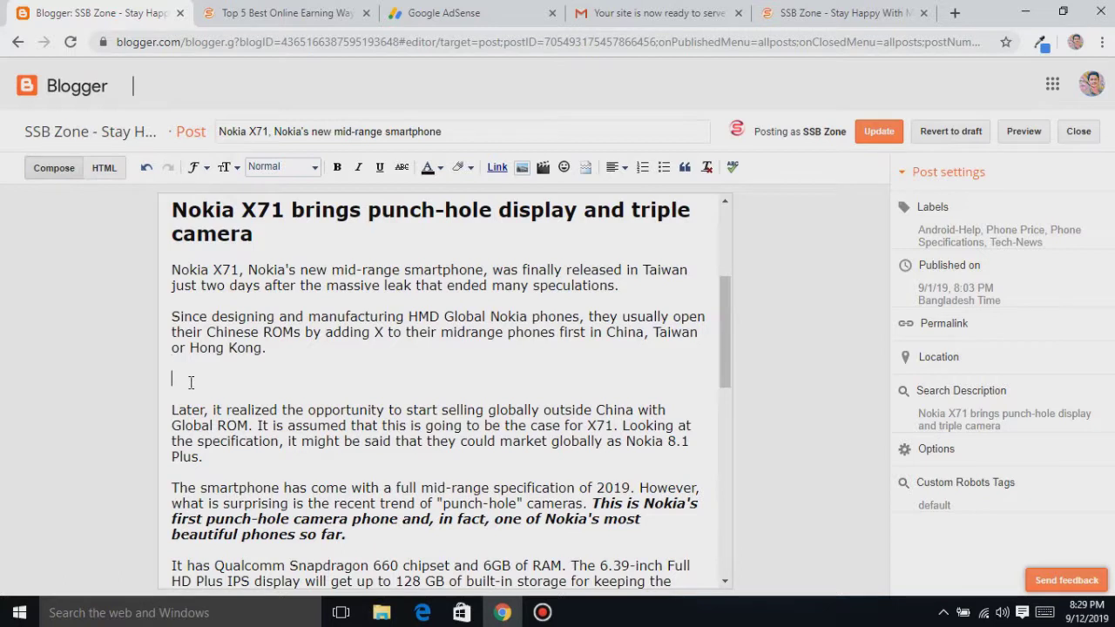
{"action": "left_click", "coordinate": [103, 168]}
{"action": "key", "text": "ctrl+f"}
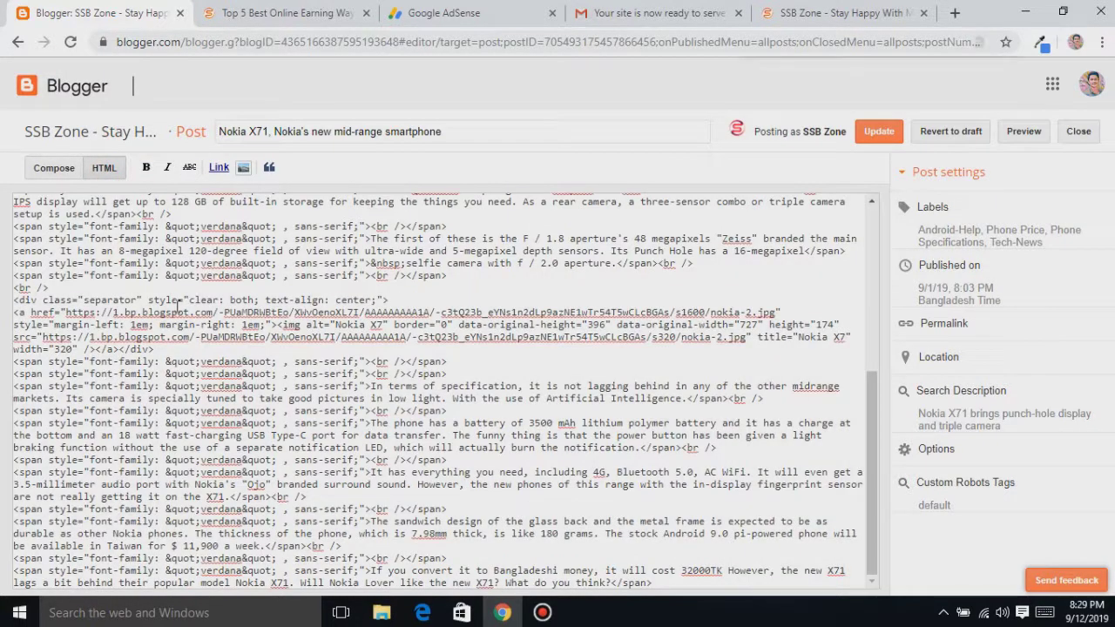
{"action": "type", "text": "Ads"}
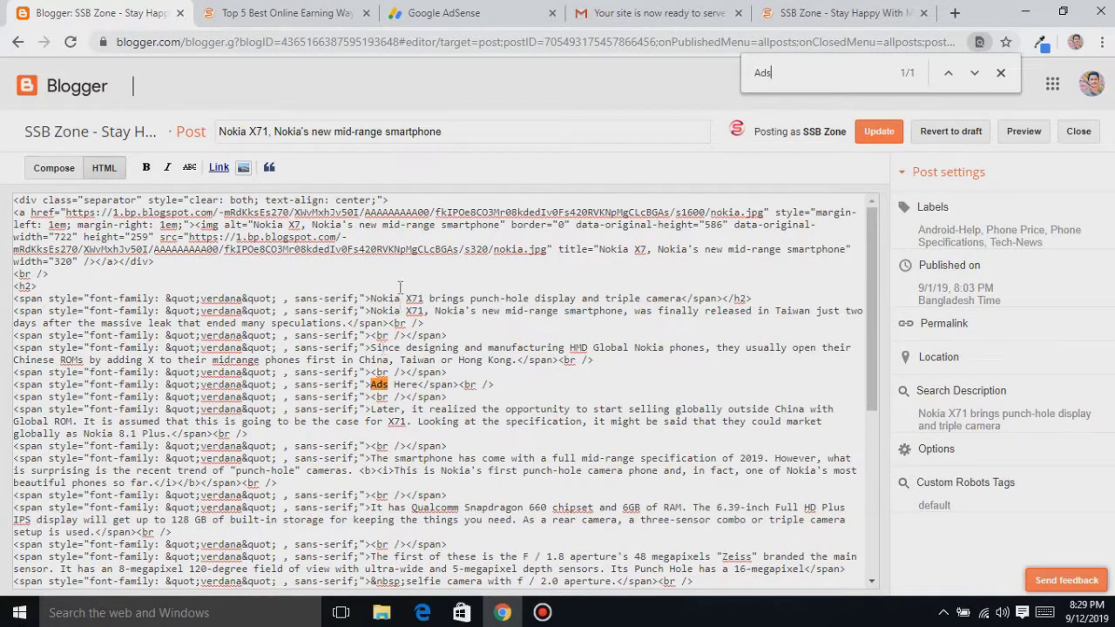
Step: Replace the "Ads Here" placeholder in the HTML with the Sponsored ad unit's code and update the post
{"action": "left_click_drag", "start_coordinate": [370, 386], "coordinate": [395, 388]}
{"action": "key", "text": "ctrl+v"}
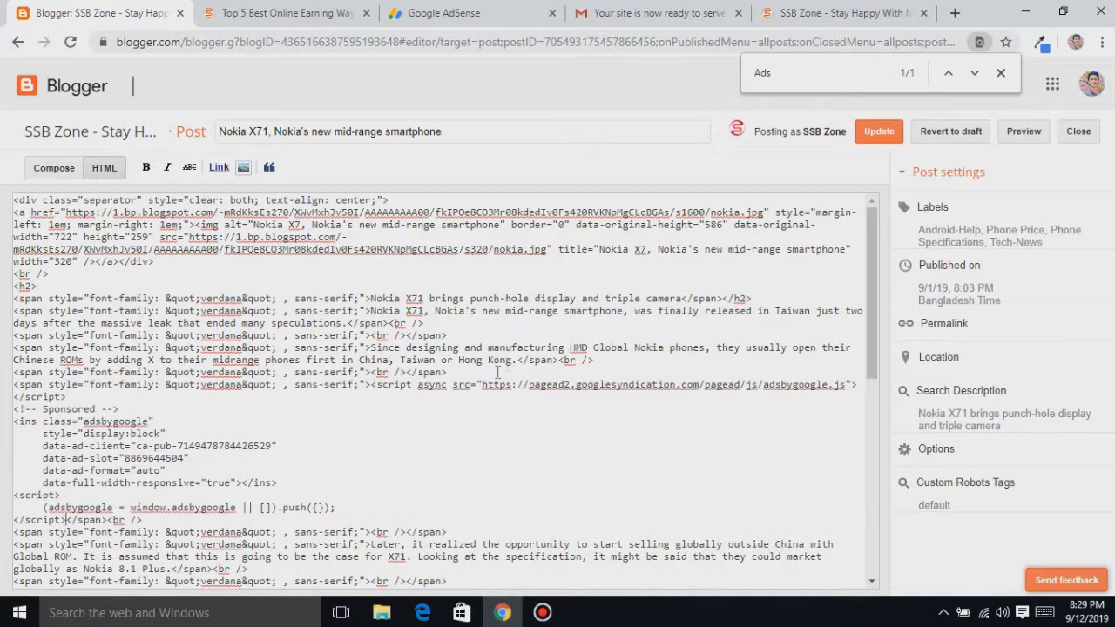
{"action": "left_click", "coordinate": [879, 131]}
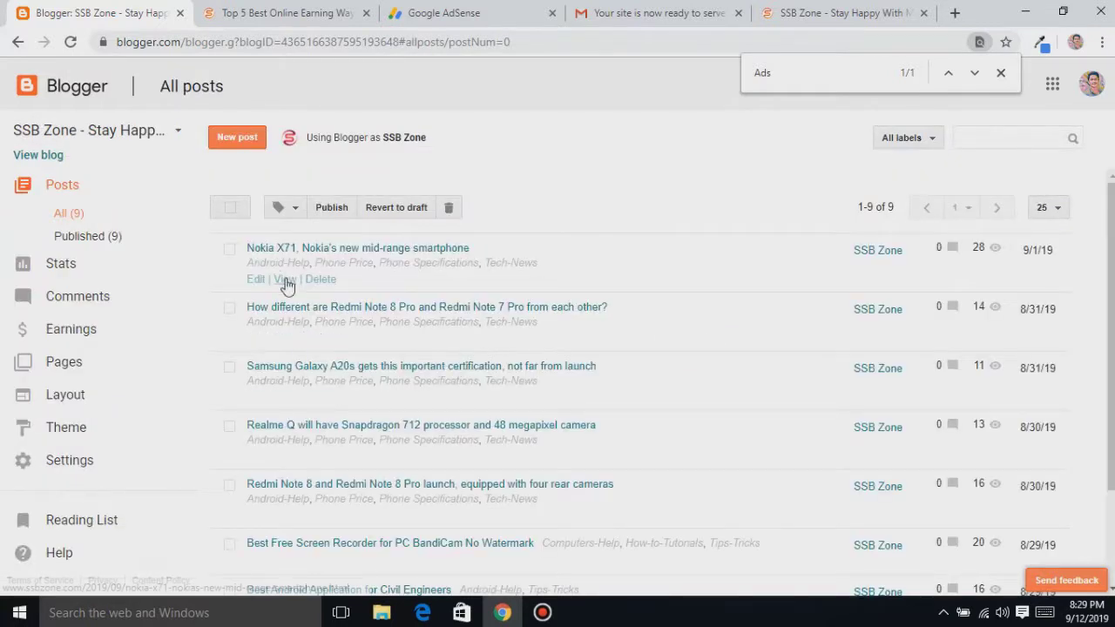
Step: View the published post "Nokia X71, Nokia's new mid-range smartphone", check the article's ad space, and reload the page
{"action": "left_click", "coordinate": [285, 281]}
{"action": "scroll", "coordinate": [339, 300], "scroll_direction": "down", "scroll_amount": 2}
{"action": "scroll", "coordinate": [339, 299], "scroll_direction": "down", "scroll_amount": 5}
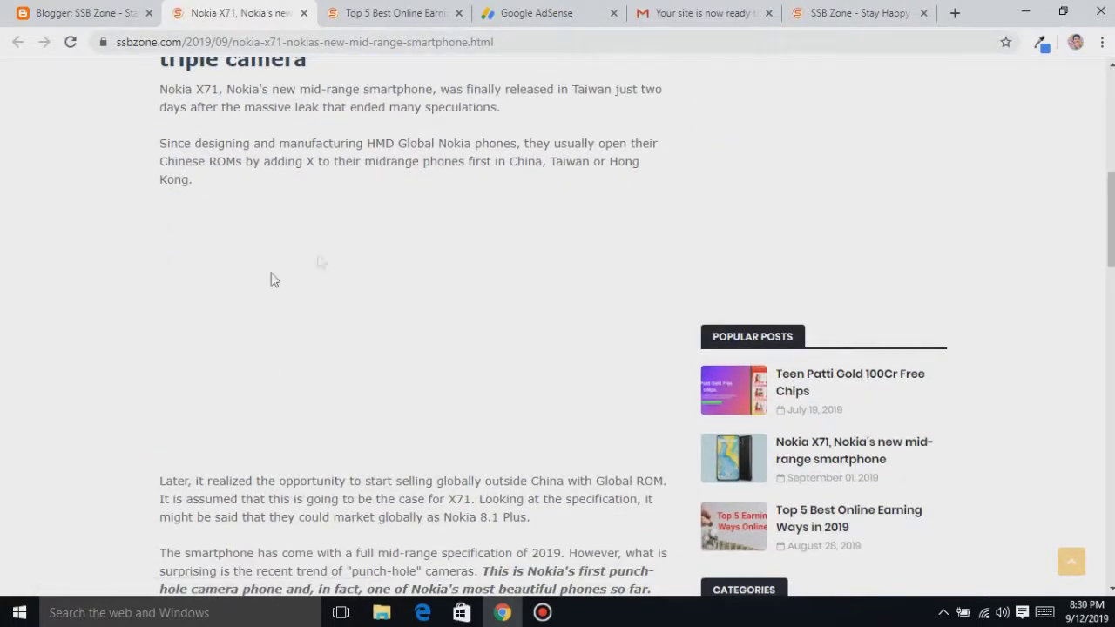
{"action": "scroll", "coordinate": [343, 304], "scroll_direction": "up", "scroll_amount": 4}
{"action": "scroll", "coordinate": [312, 302], "scroll_direction": "down", "scroll_amount": 2}
{"action": "scroll", "coordinate": [307, 302], "scroll_direction": "down", "scroll_amount": 1}
{"action": "scroll", "coordinate": [307, 301], "scroll_direction": "up", "scroll_amount": 2}
{"action": "left_click", "coordinate": [71, 41]}
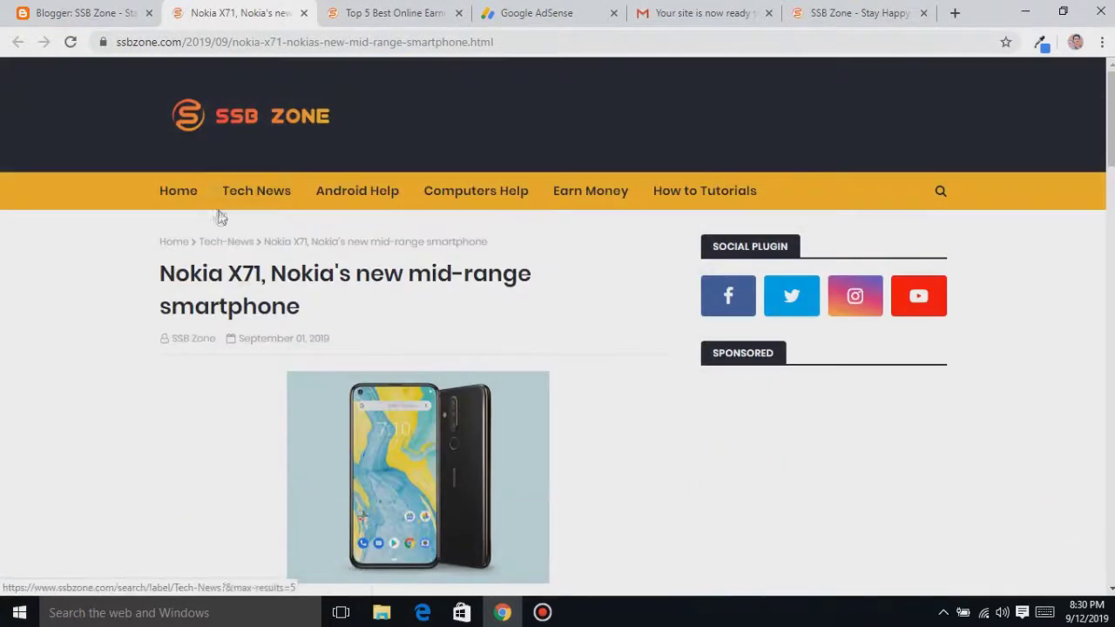
Step: Open the SSB Zone home page and examine the ad placements from the header down to the footer
{"action": "left_click", "coordinate": [180, 191]}
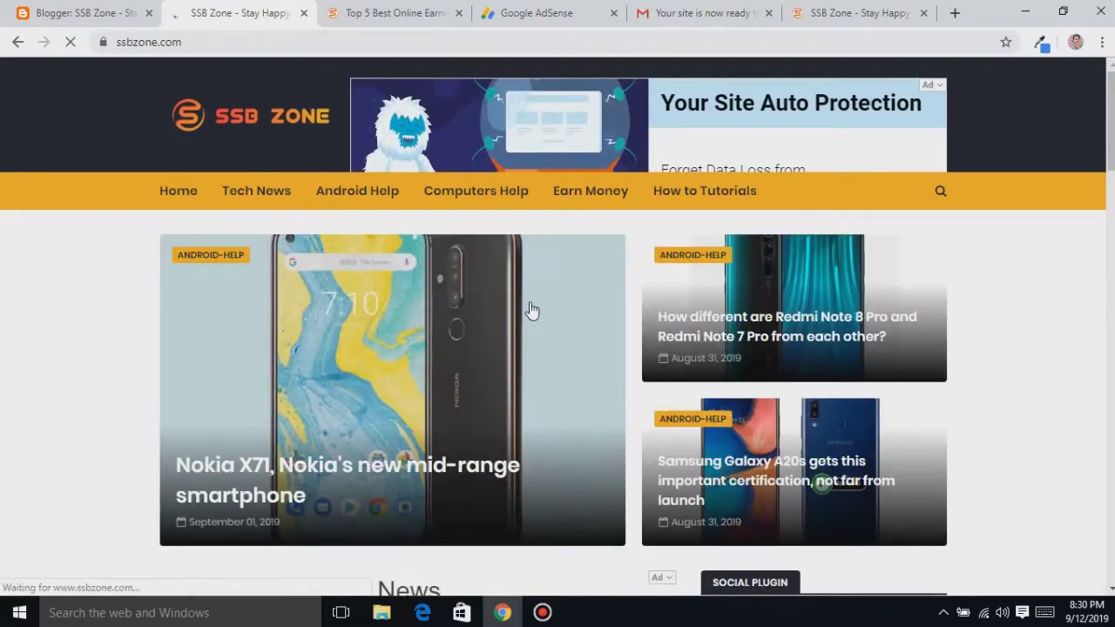
{"action": "scroll", "coordinate": [528, 308], "scroll_direction": "down", "scroll_amount": 2}
{"action": "scroll", "coordinate": [533, 314], "scroll_direction": "down", "scroll_amount": 5}
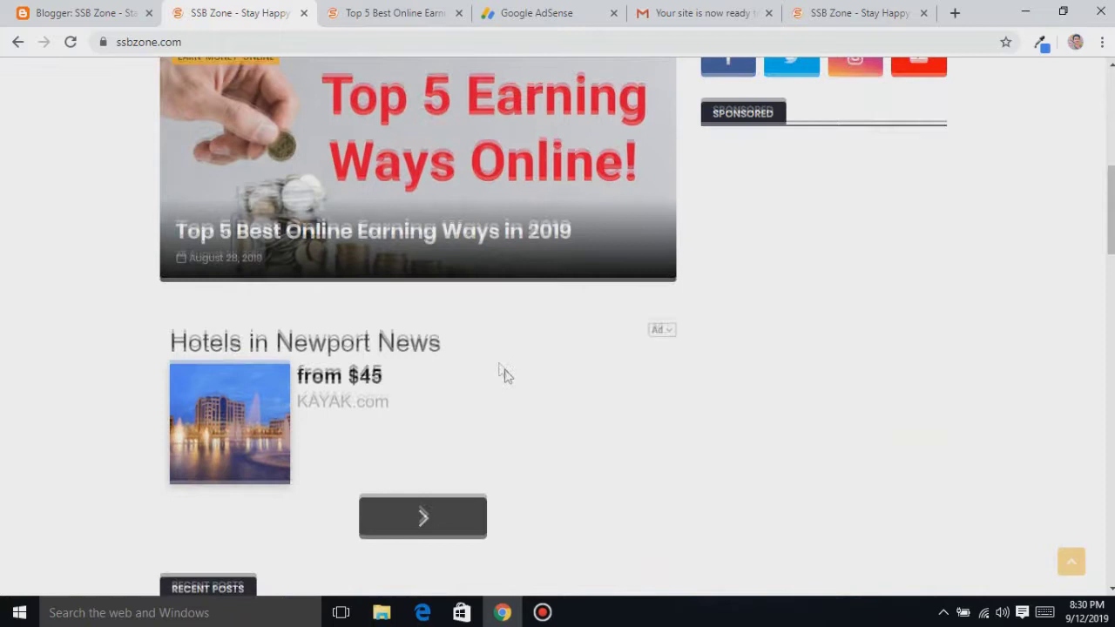
{"action": "scroll", "coordinate": [505, 373], "scroll_direction": "down", "scroll_amount": 2}
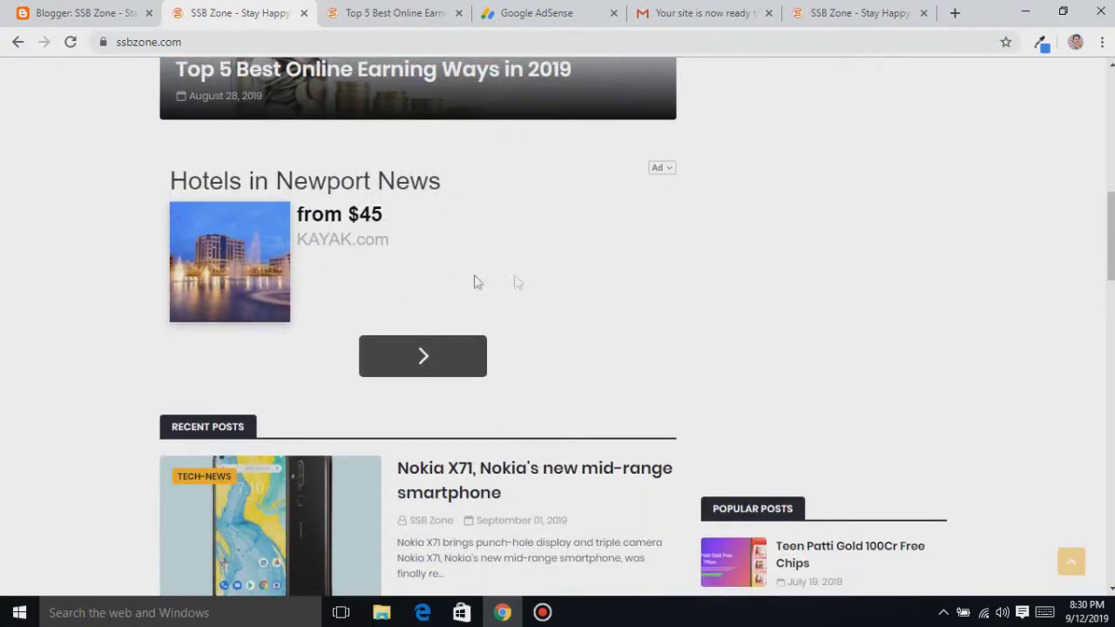
{"action": "scroll", "coordinate": [411, 287], "scroll_direction": "up", "scroll_amount": 2}
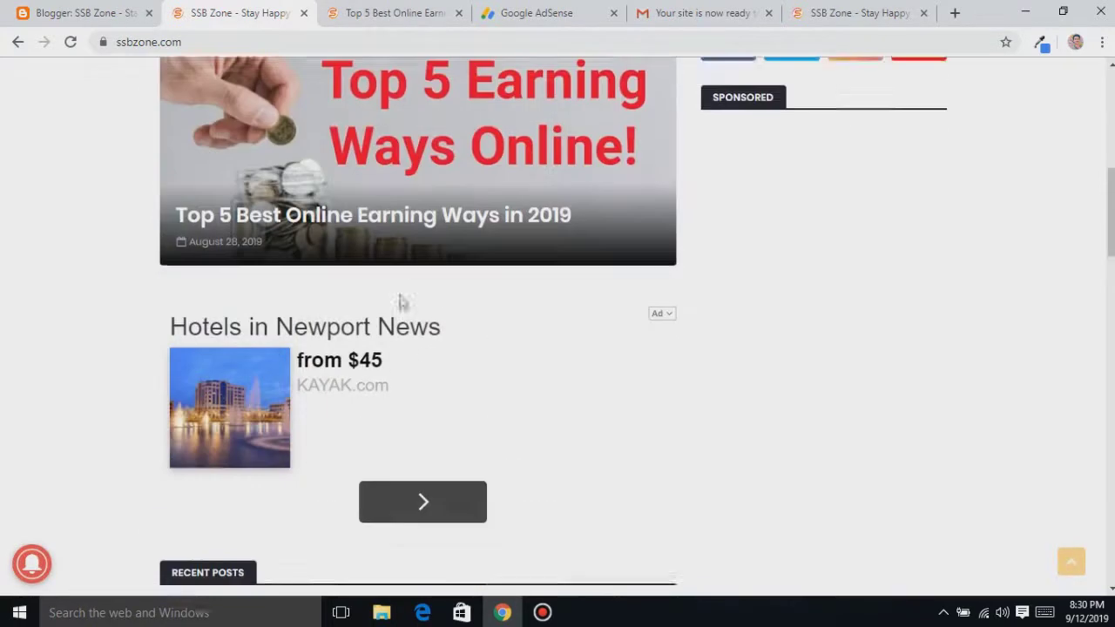
{"action": "scroll", "coordinate": [763, 314], "scroll_direction": "down", "scroll_amount": 3}
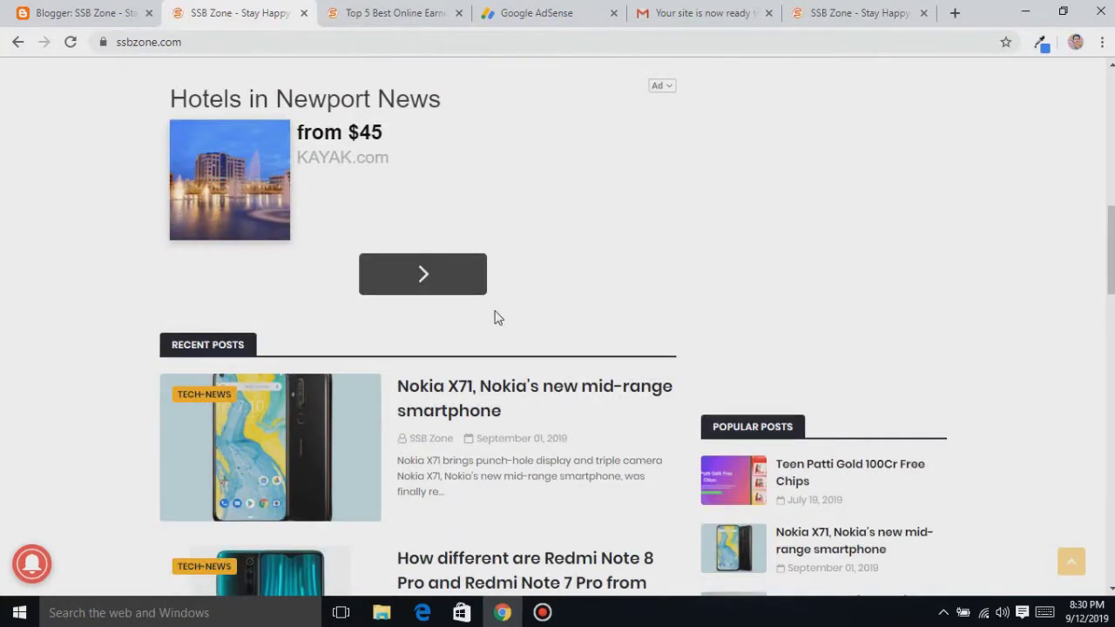
{"action": "scroll", "coordinate": [494, 317], "scroll_direction": "down", "scroll_amount": 2}
{"action": "scroll", "coordinate": [447, 296], "scroll_direction": "down", "scroll_amount": 5}
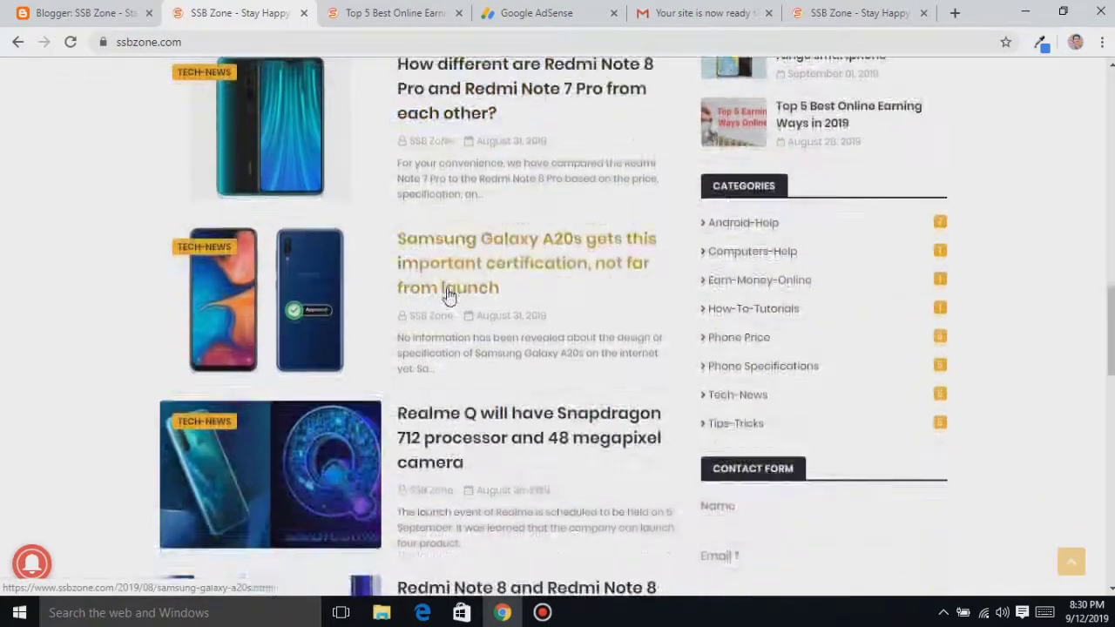
{"action": "scroll", "coordinate": [447, 303], "scroll_direction": "down", "scroll_amount": 6}
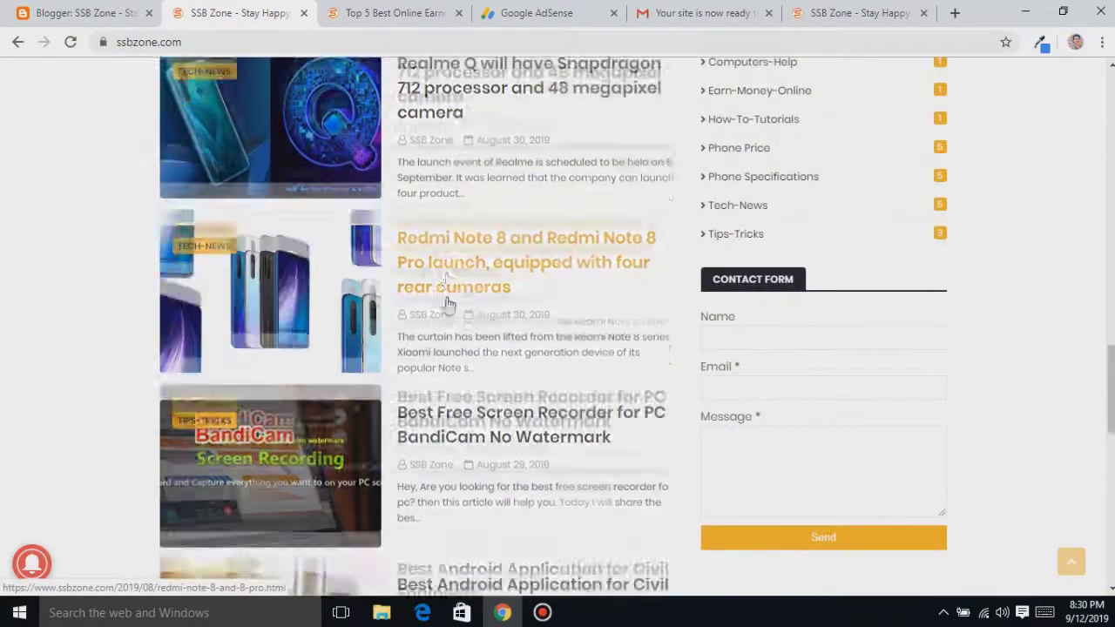
{"action": "scroll", "coordinate": [456, 326], "scroll_direction": "down", "scroll_amount": 4}
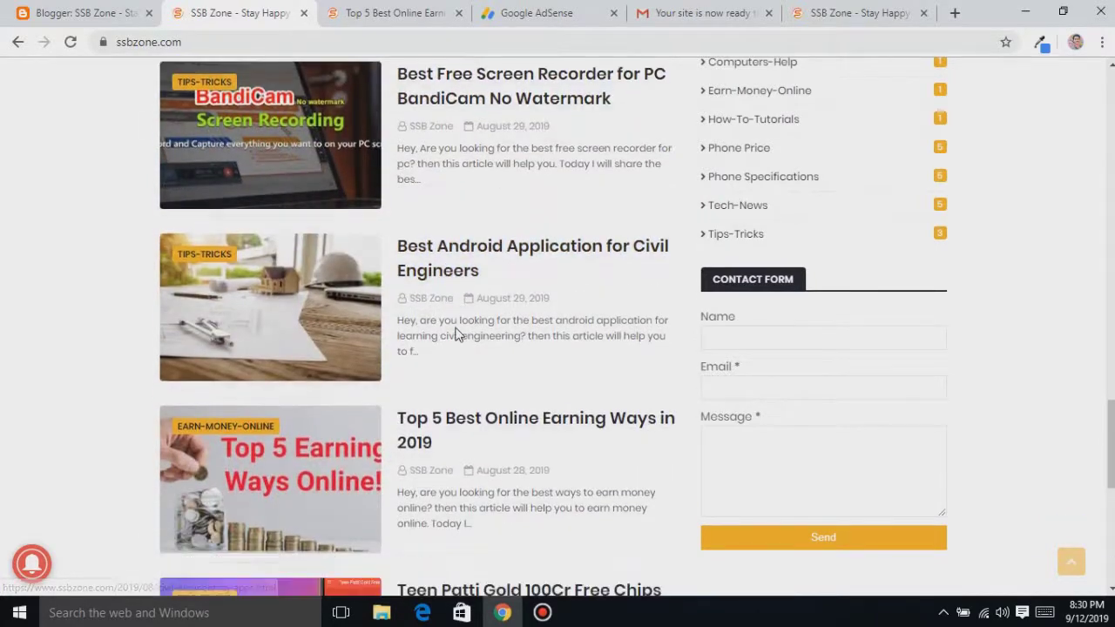
{"action": "scroll", "coordinate": [455, 331], "scroll_direction": "down", "scroll_amount": 3}
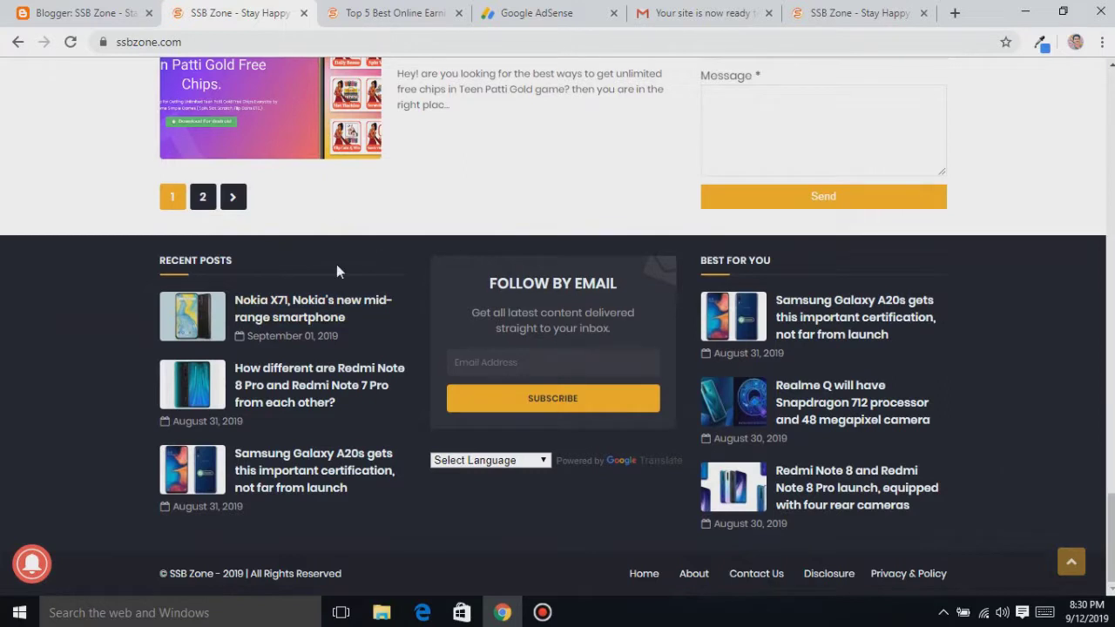
{"action": "scroll", "coordinate": [336, 264], "scroll_direction": "up", "scroll_amount": 4}
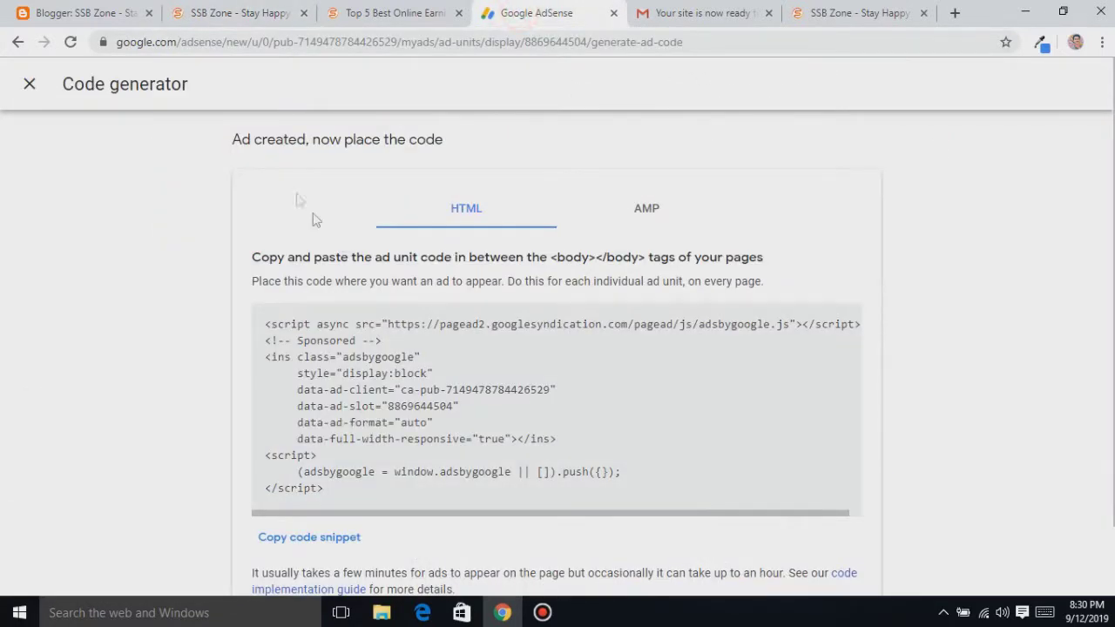
Step: Switch to Google AdSense, close the code generator, view the Auto ads page, and return to the AdSense home page
{"action": "left_click", "coordinate": [31, 87]}
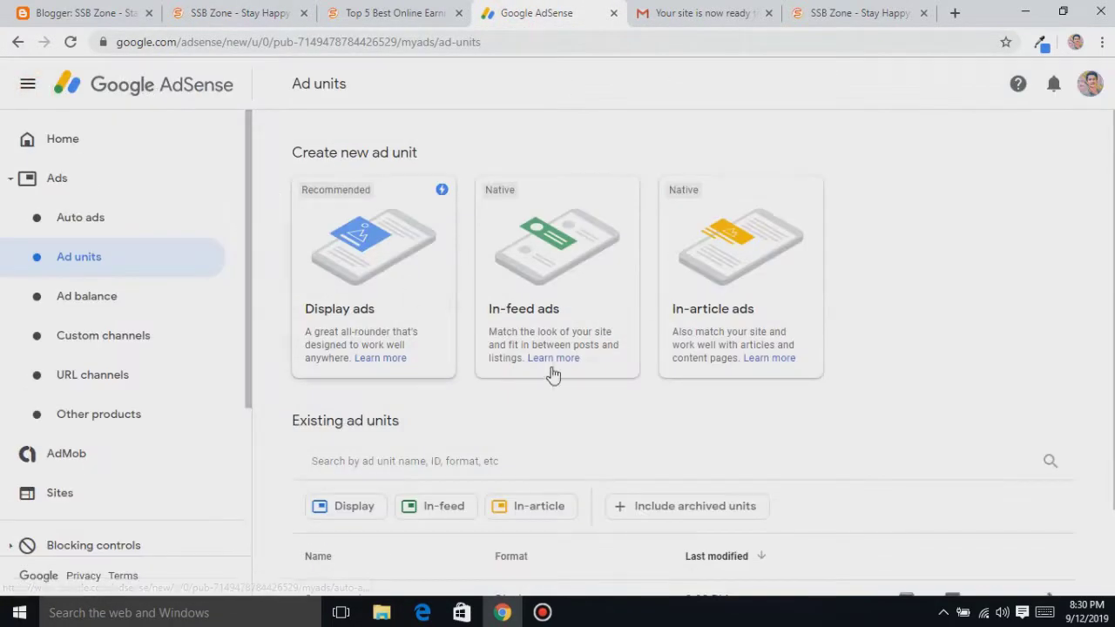
{"action": "left_click", "coordinate": [83, 223]}
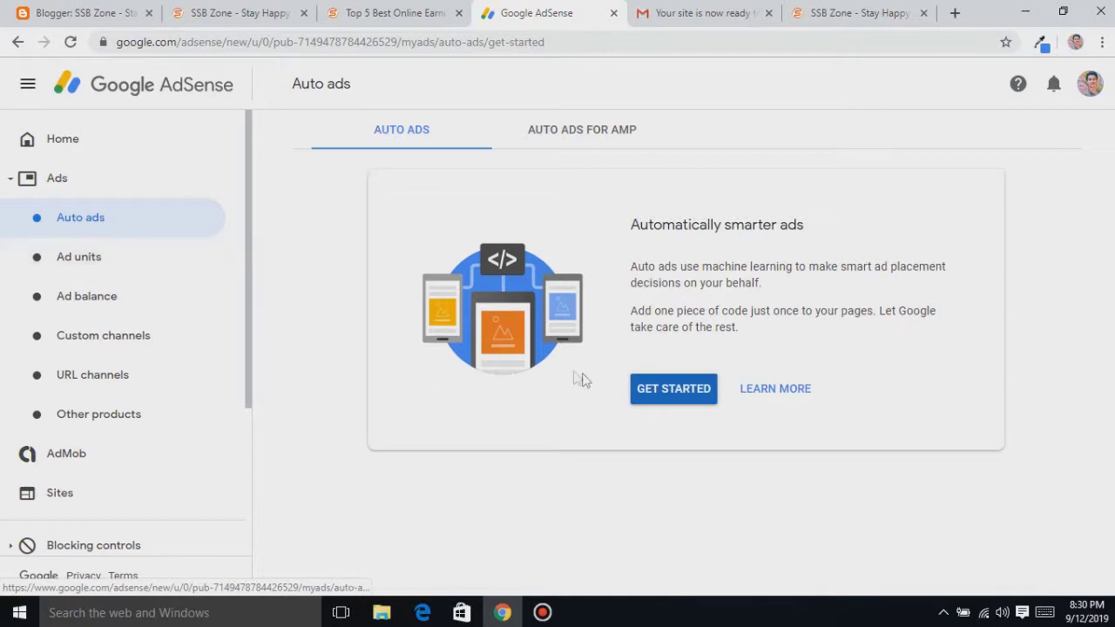
{"action": "left_click", "coordinate": [63, 140]}
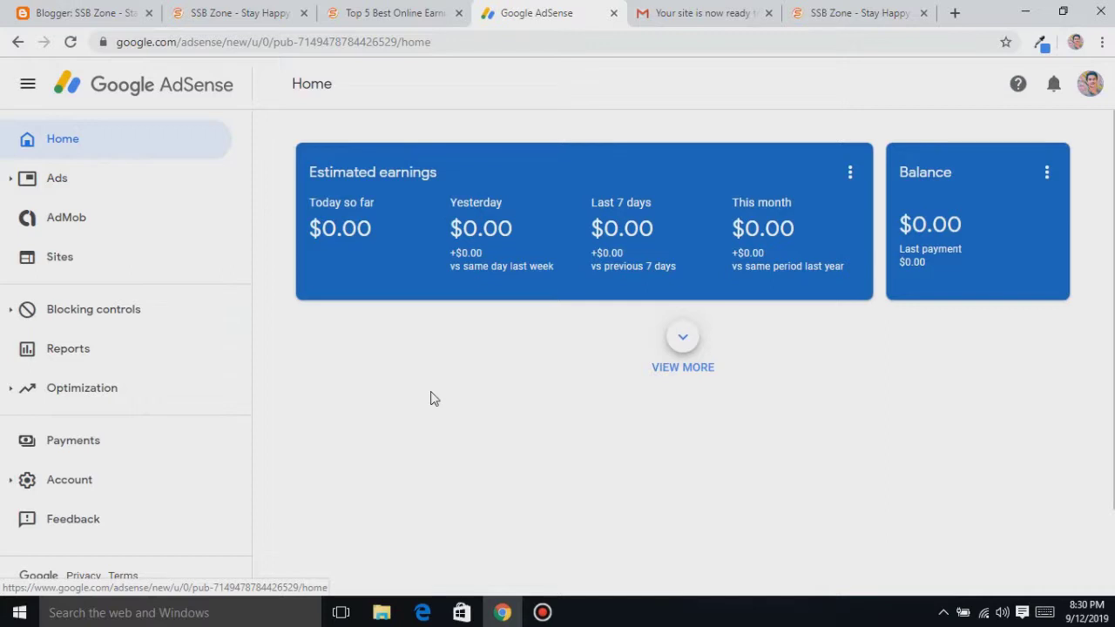